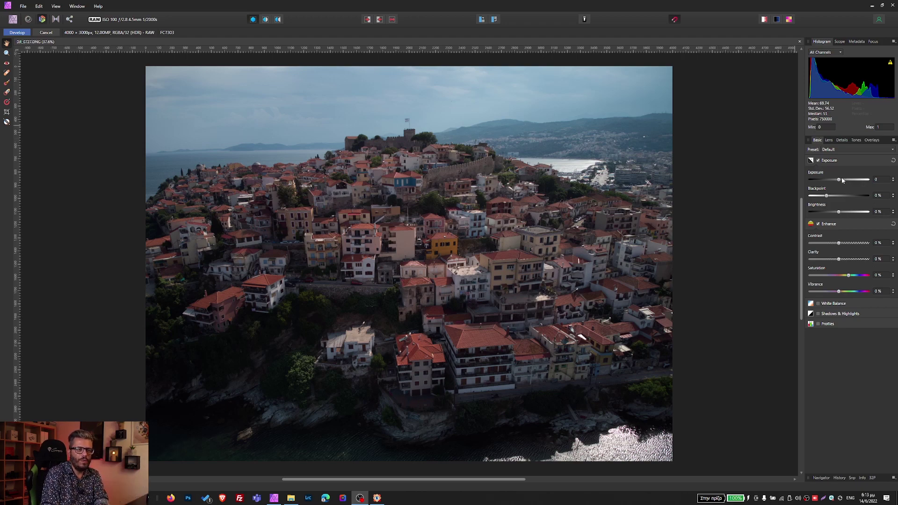
- Set Exposure to about 1.12, Blackpoint to 3% and Brightness to 2% in the Basic tab
left_click_drag(839, 180, 829, 197)
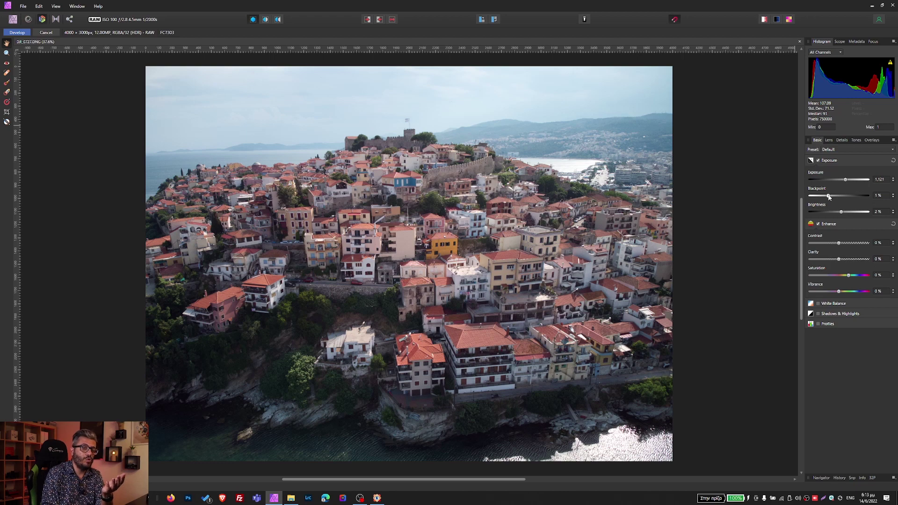
left_click_drag(829, 197, 836, 198)
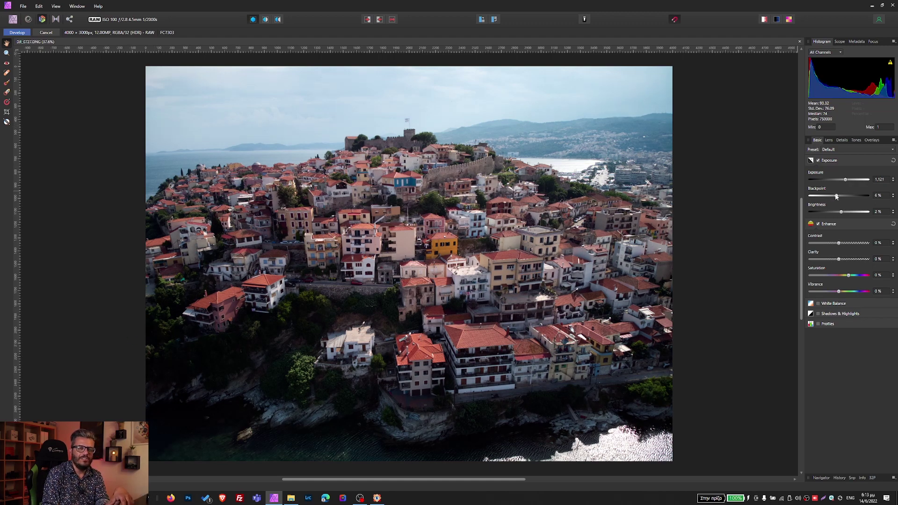
left_click_drag(836, 196, 831, 196)
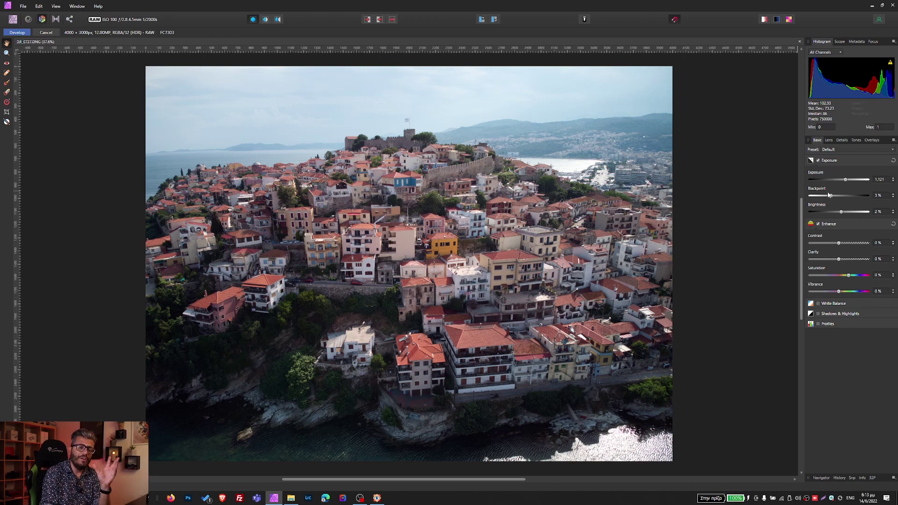
- Enable Shadows & Highlights at -64% highlights and 78% shadows; raise exposure to 2.15, blackpoint 8%
left_click(818, 314)
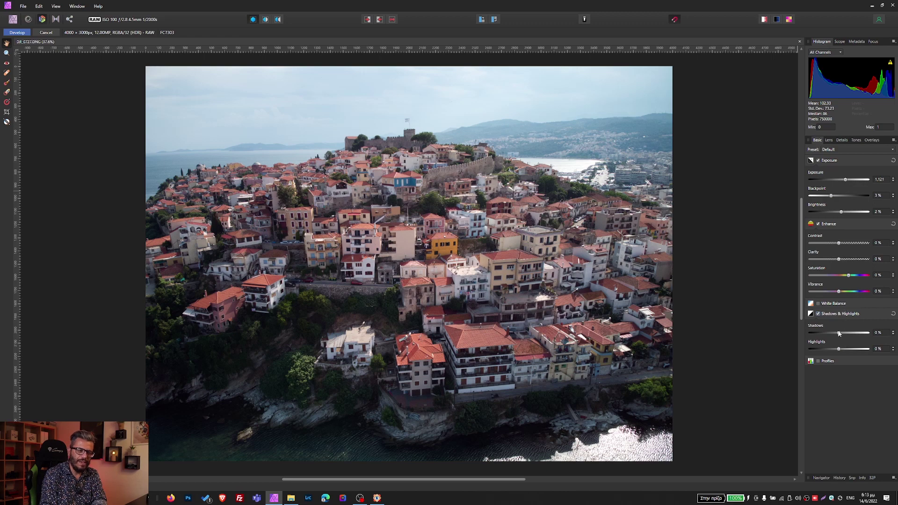
left_click_drag(839, 350, 784, 346)
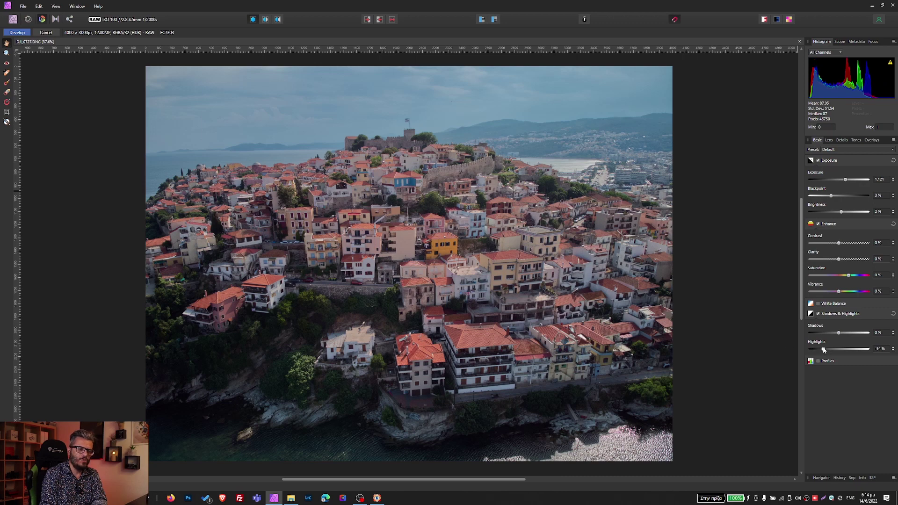
left_click_drag(810, 349, 848, 333)
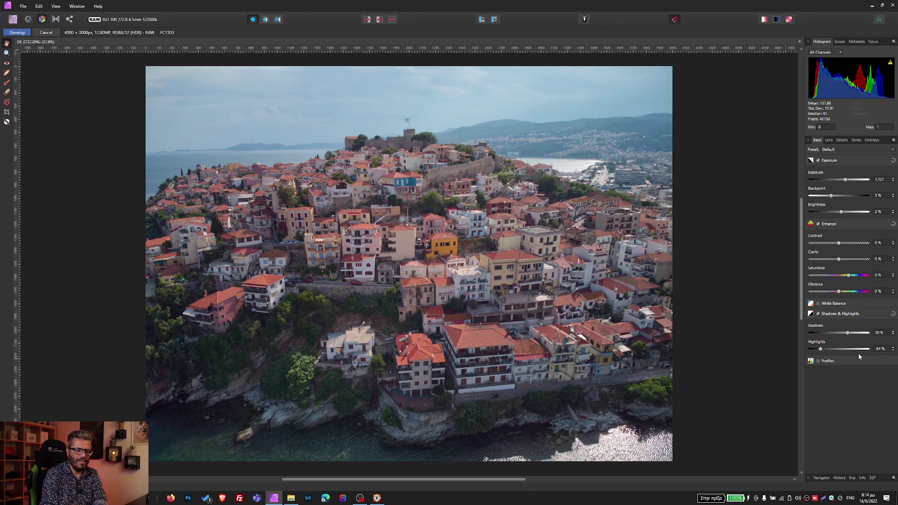
left_click_drag(847, 332, 862, 335)
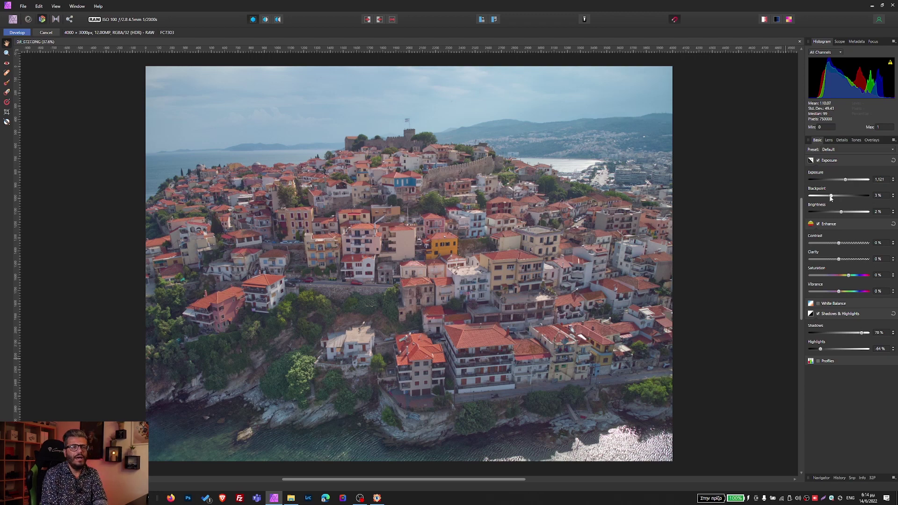
left_click_drag(832, 196, 835, 197)
left_click_drag(838, 196, 852, 179)
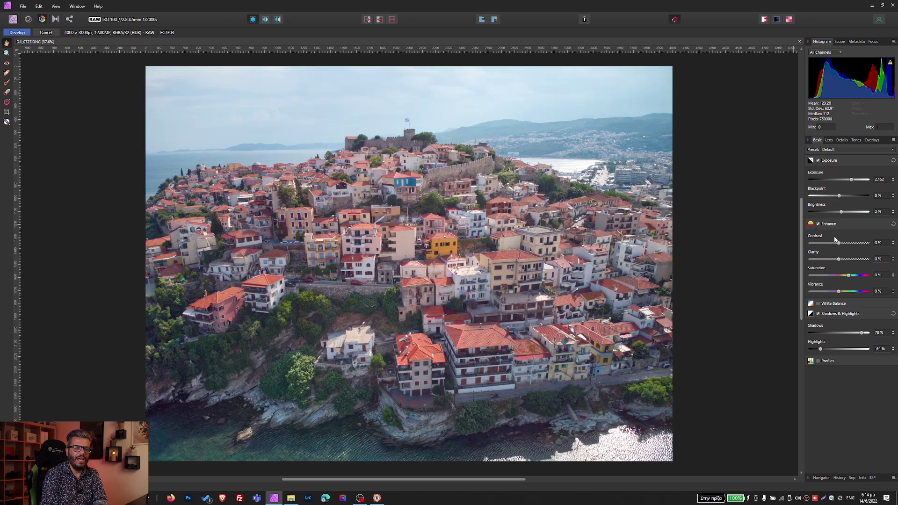
- Set Contrast to 5% and Clarity to 4%, then compare in the split Before/After view
left_click_drag(839, 244, 839, 260)
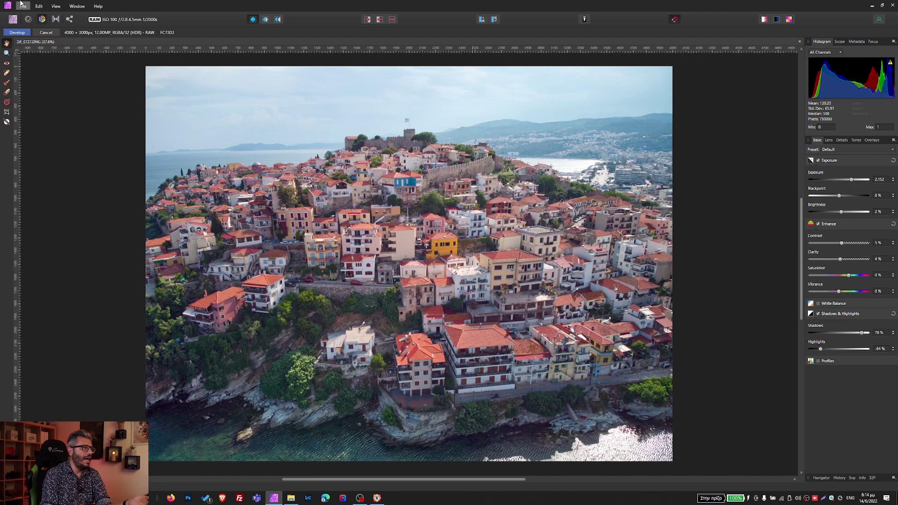
left_click(265, 20)
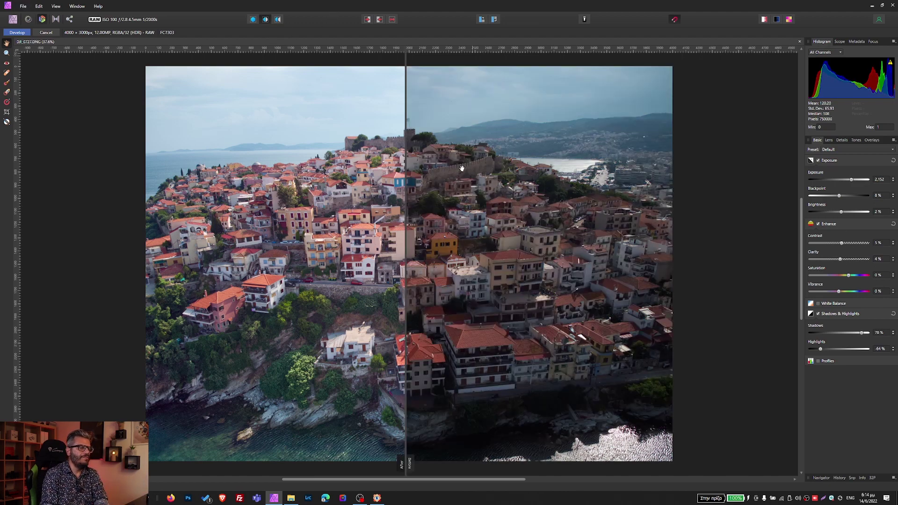
left_click_drag(401, 217, 758, 217)
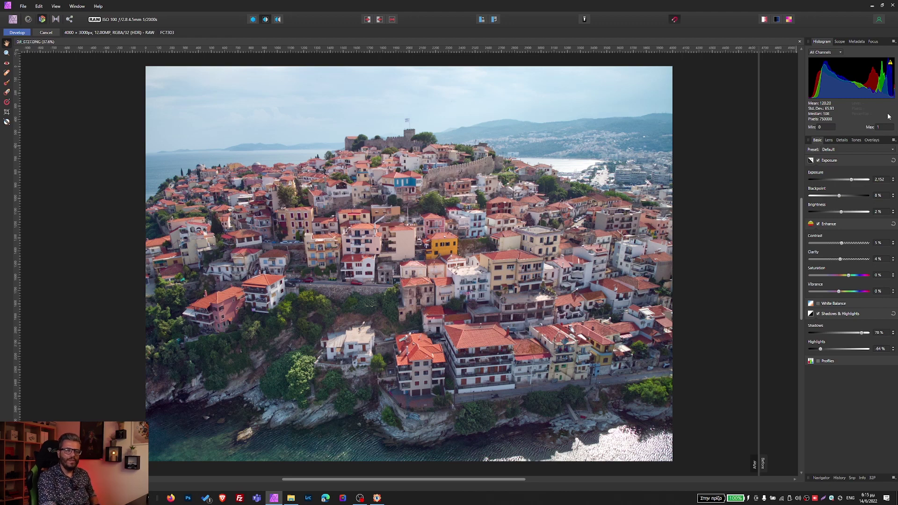
- Enable White Balance with Temperature at 6966 K and Tint at 5%
left_click(819, 304)
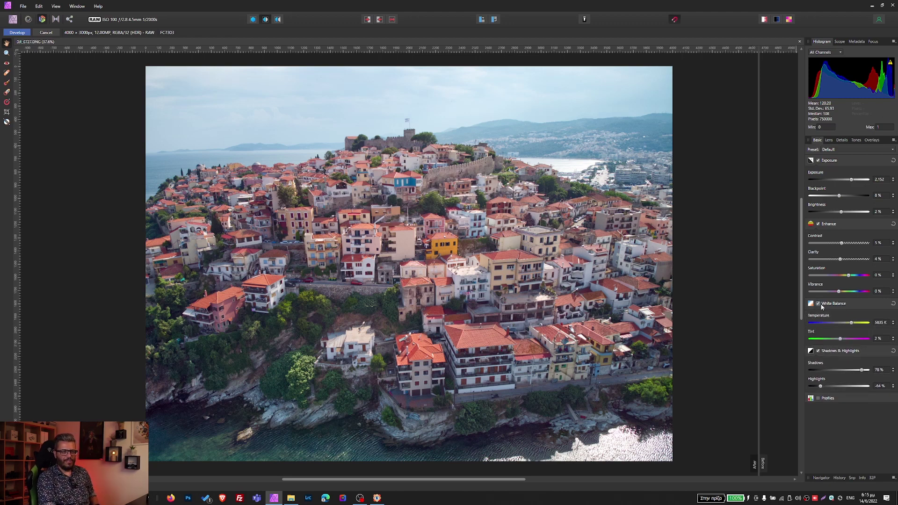
left_click_drag(856, 325, 856, 325)
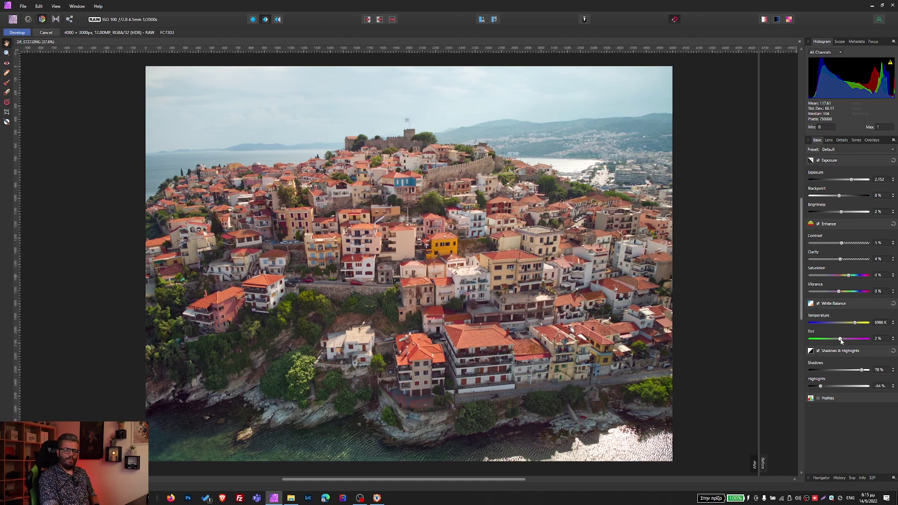
mouse_move(841, 341)
left_mouse_down()
mouse_move(848, 342)
mouse_move(839, 342)
left_mouse_up()
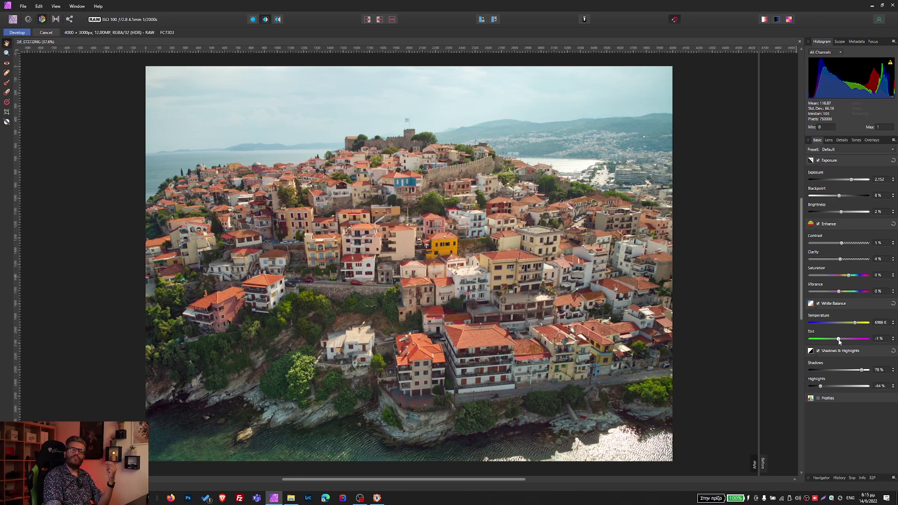
left_click_drag(840, 342, 843, 343)
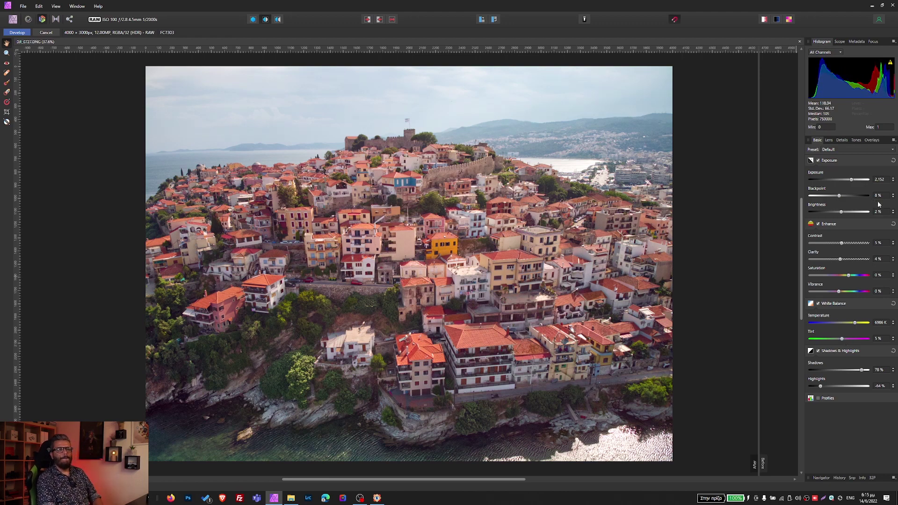
- Enable Detail Refinement in the Details tab with 18% radius and 8% amount
left_click(843, 141)
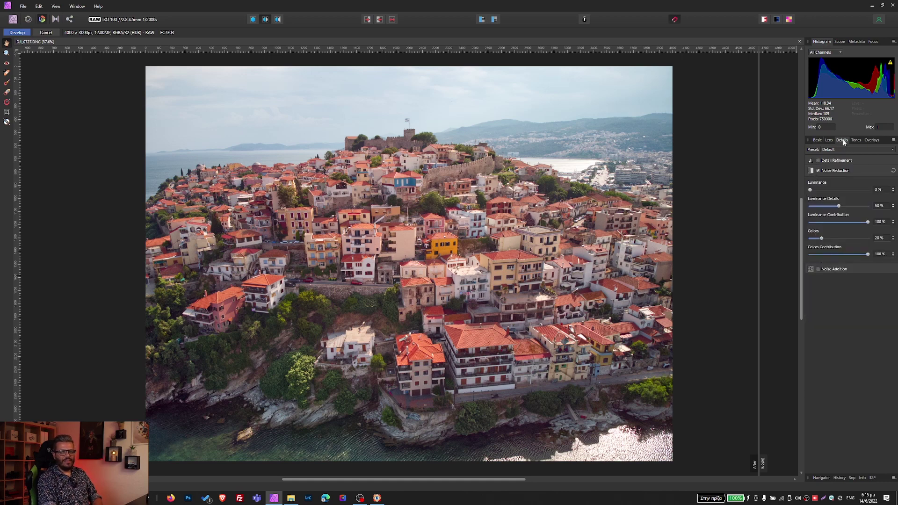
left_click(818, 160)
mouse_move(811, 180)
left_mouse_down()
mouse_move(821, 180)
mouse_move(815, 196)
left_mouse_up()
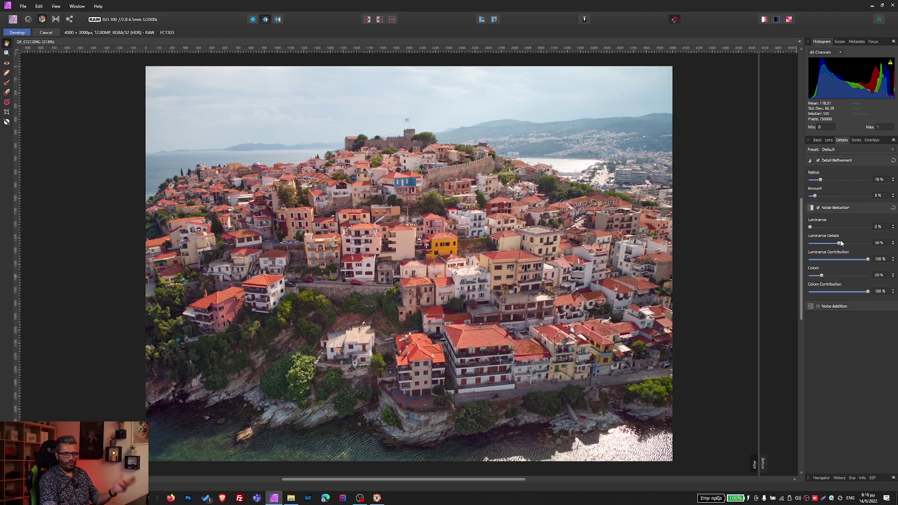
left_click(856, 141)
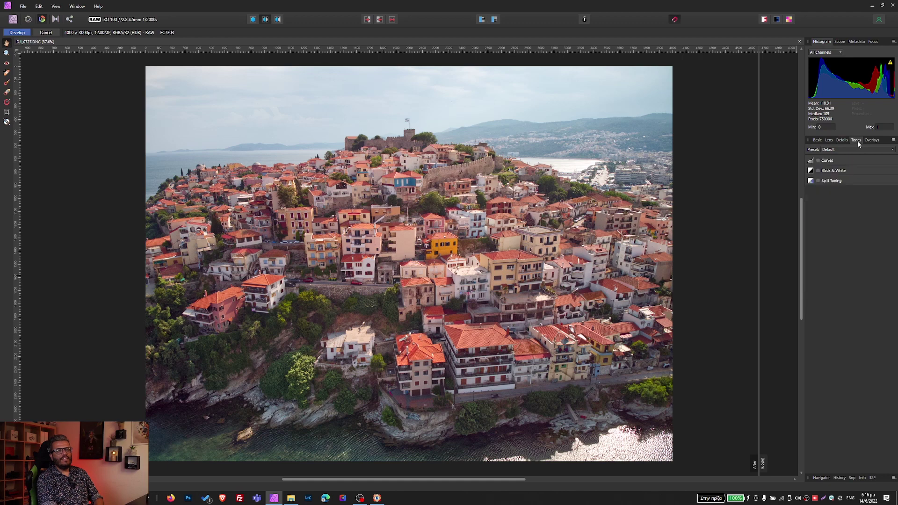
- Turn on the straight tone Curve in Tones and develop the raw photo
left_click(819, 160)
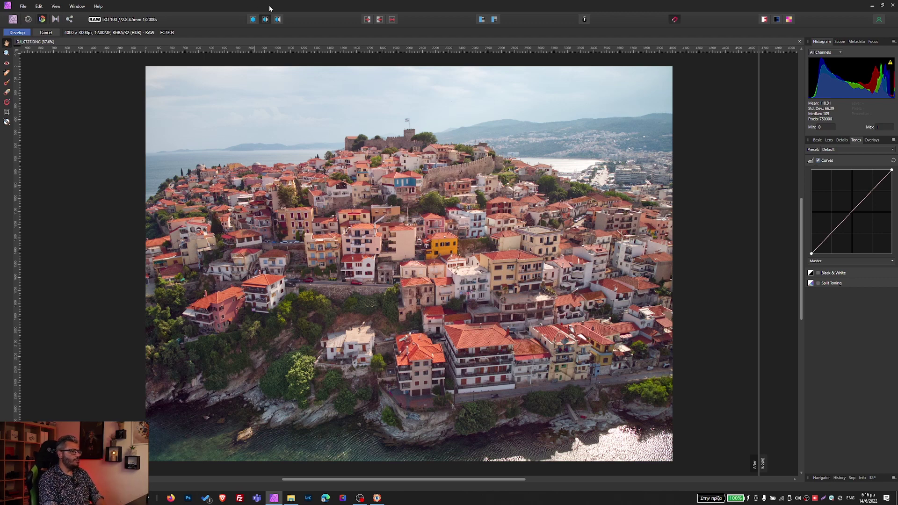
left_click(16, 33)
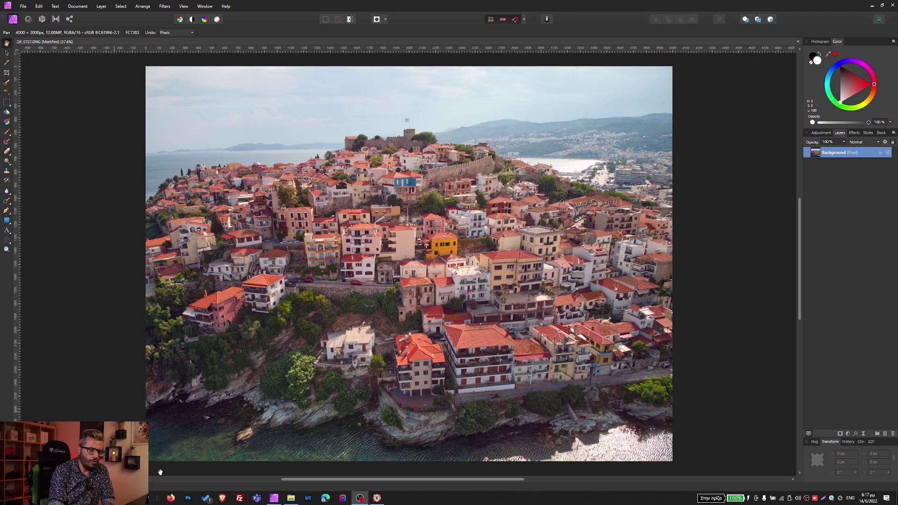
- Add a Selective Color adjustment layer from the Layers panel's Adjustments menu
left_click(848, 434)
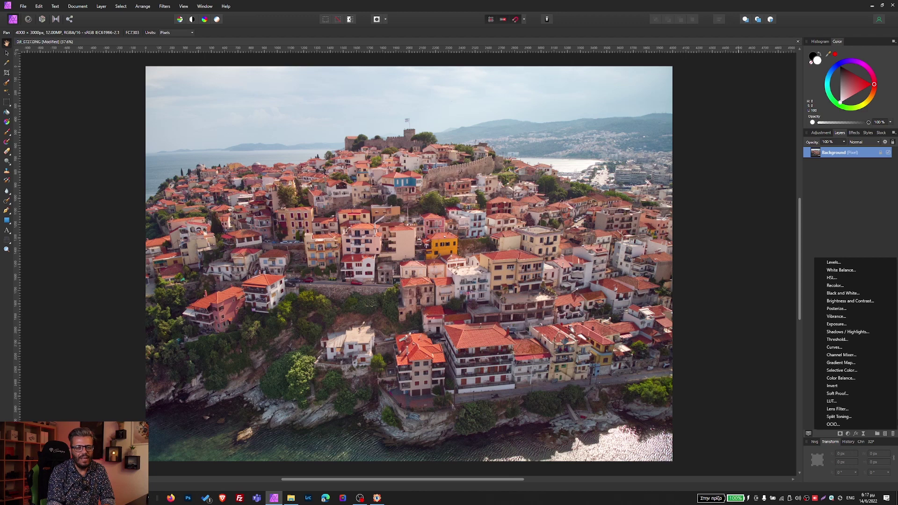
left_click(866, 374)
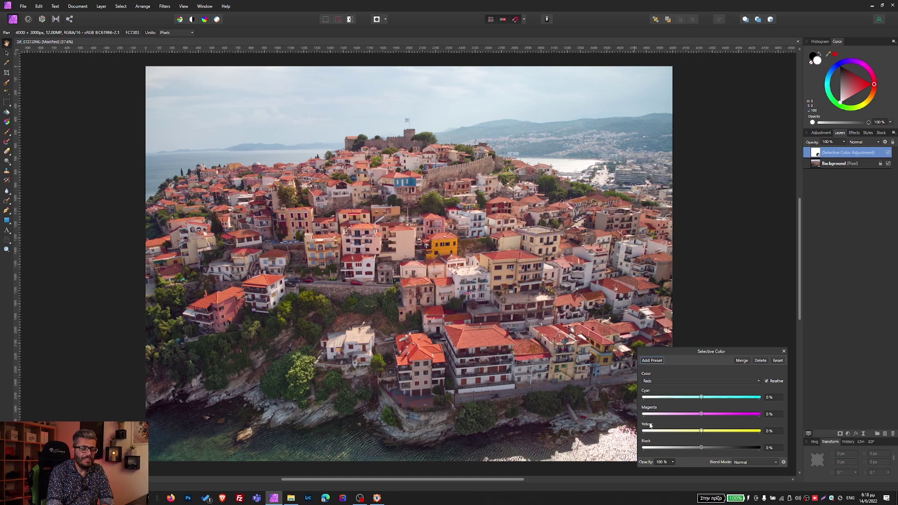
- Set the Selective Color Blues range to Cyan -100%, Magenta -17%, Yellow 100%, Black 64%
left_click(679, 381)
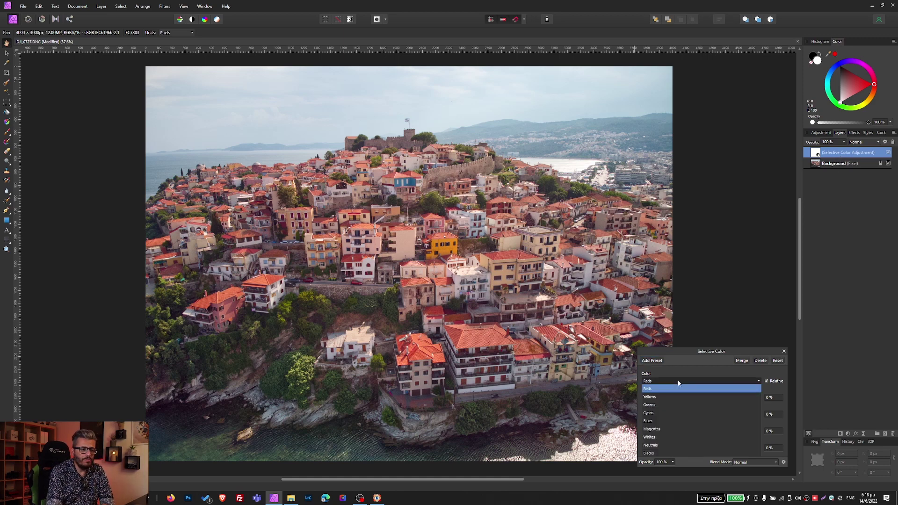
left_click(657, 421)
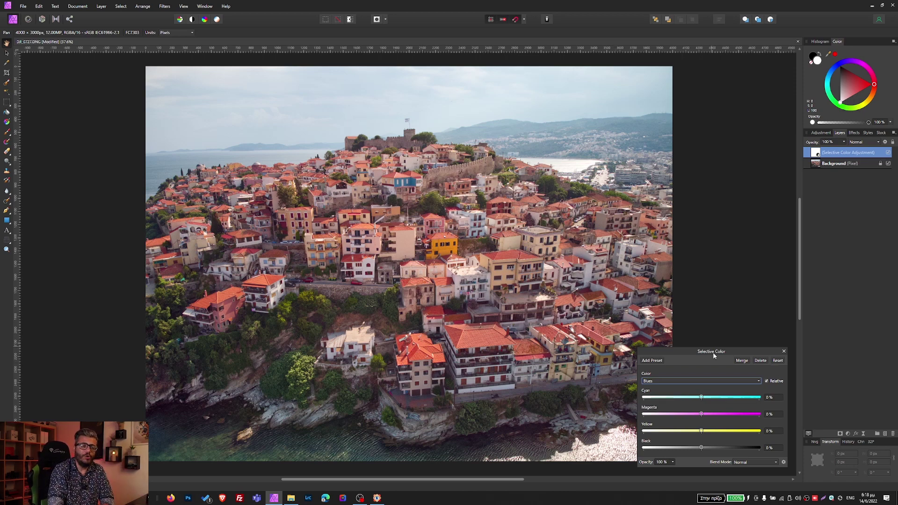
left_click_drag(718, 351, 769, 229)
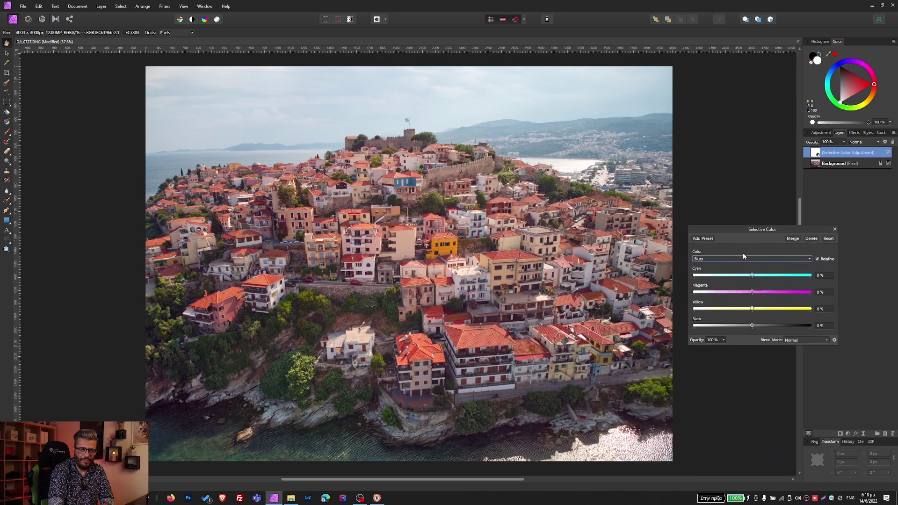
left_click_drag(750, 276, 683, 273)
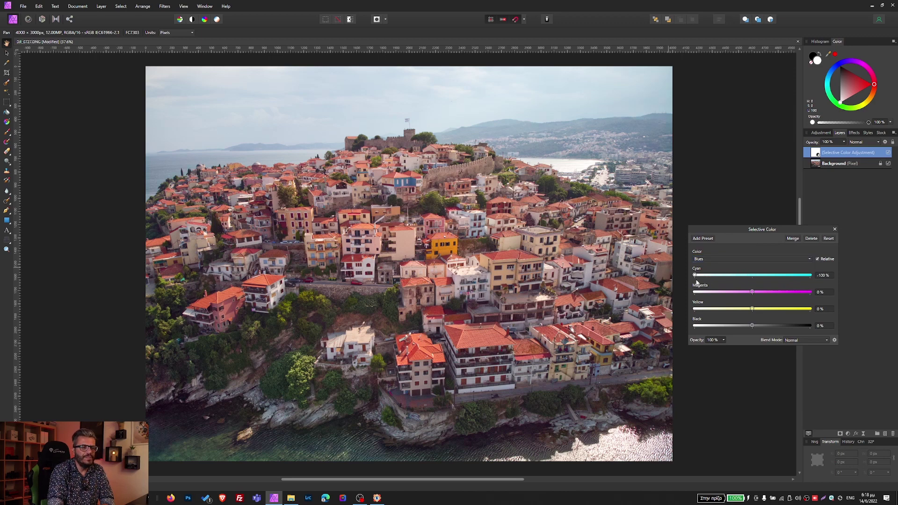
left_click_drag(752, 291, 841, 305)
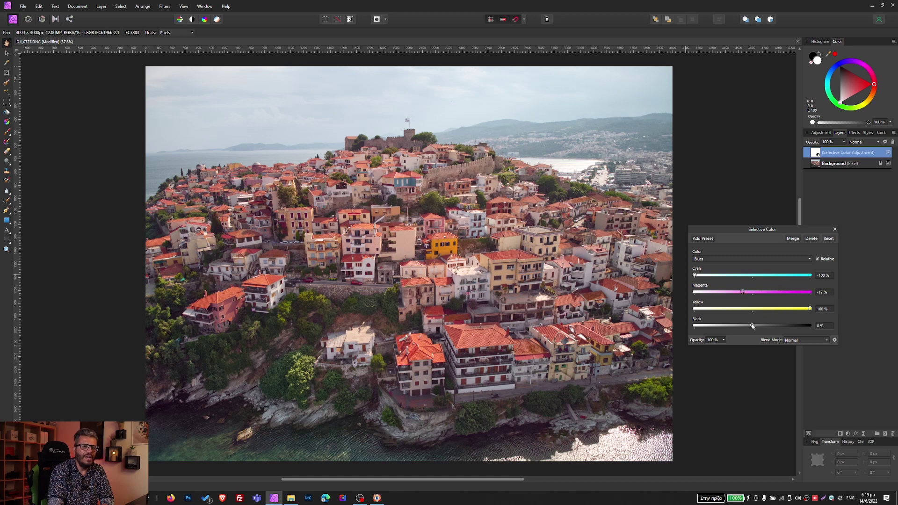
left_click_drag(753, 326, 811, 316)
left_click_drag(739, 324, 786, 318)
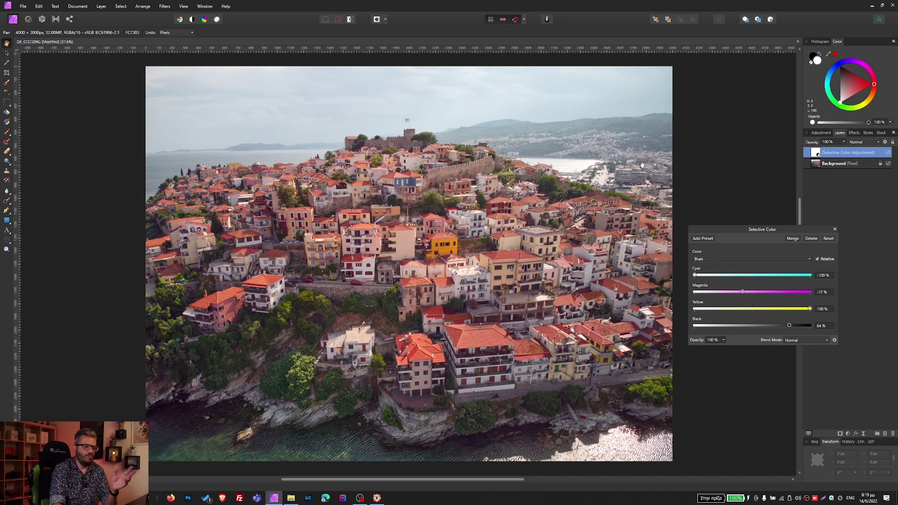
left_click(715, 259)
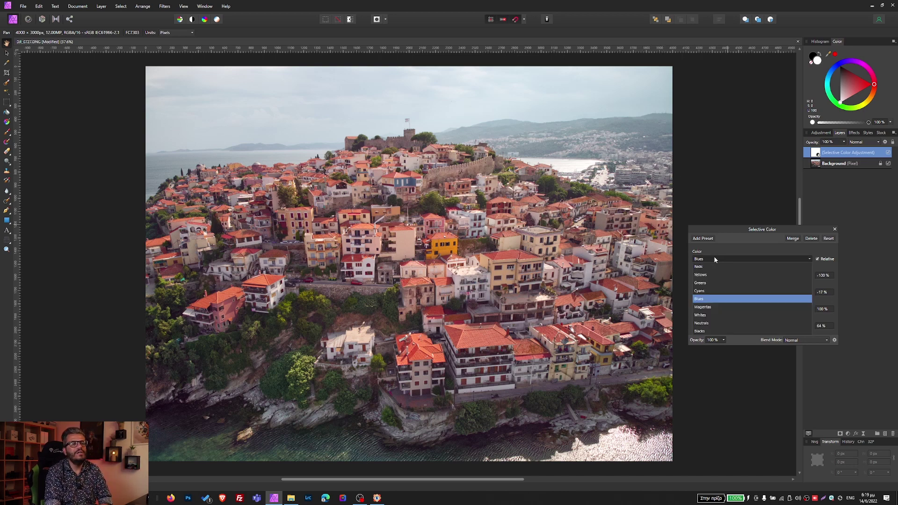
- Set the Cyans range to Cyan -54%, Yellow 100%, Black -8%, and close the Selective Color settings
left_click(712, 292)
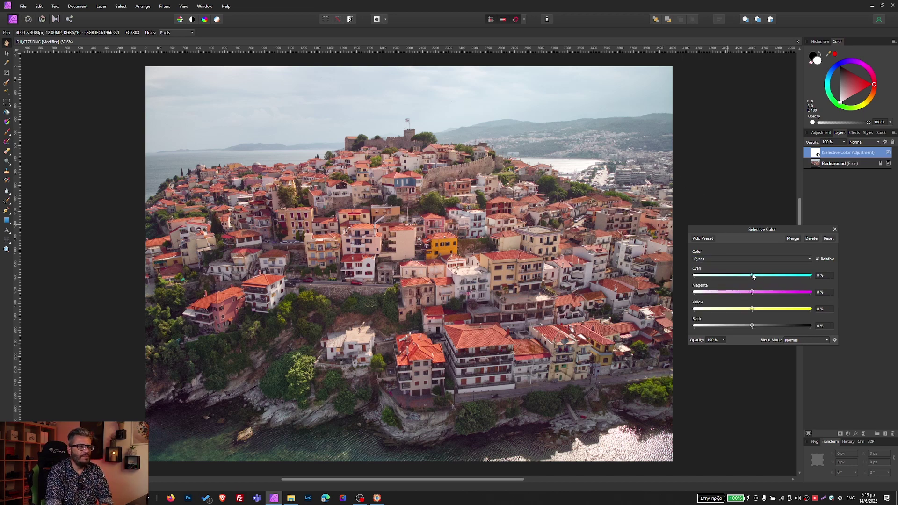
left_click_drag(753, 276, 694, 275)
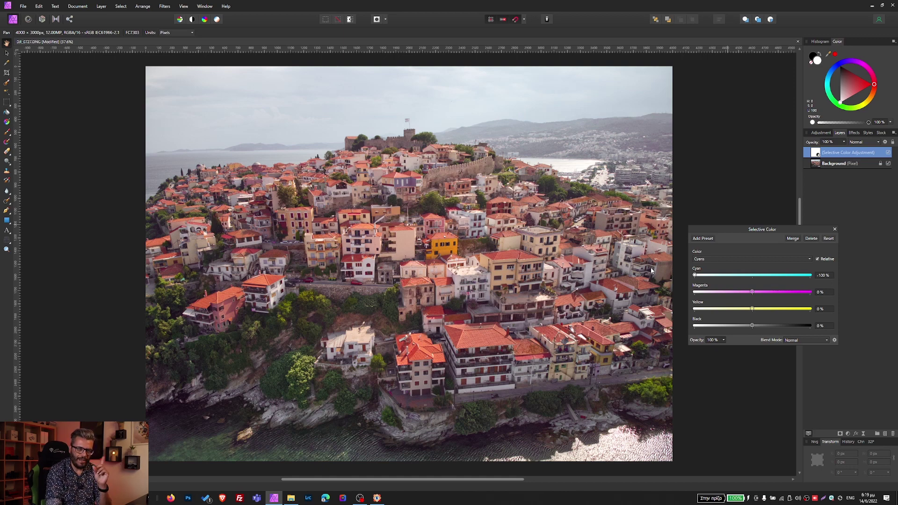
left_click_drag(694, 275, 720, 280)
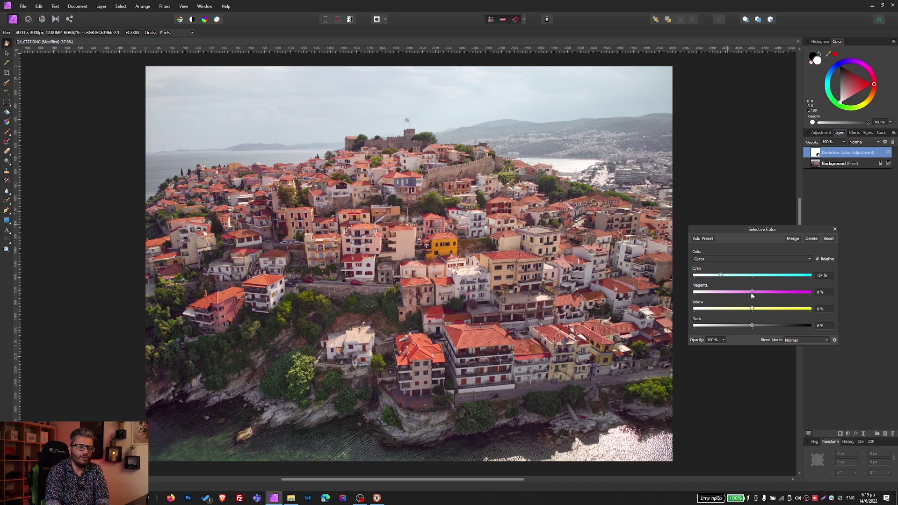
left_click_drag(753, 309, 818, 306)
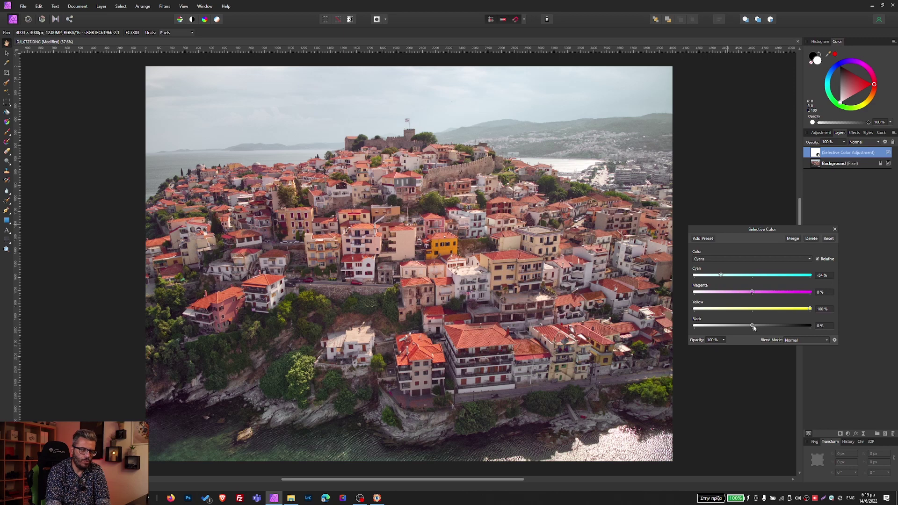
mouse_move(753, 326)
left_mouse_down()
mouse_move(803, 325)
mouse_move(678, 320)
mouse_move(752, 323)
left_mouse_up()
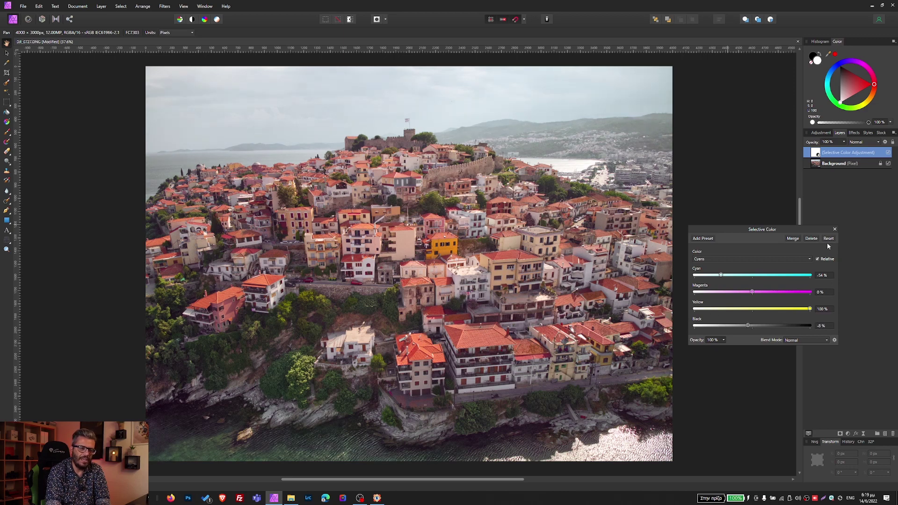
left_click(835, 229)
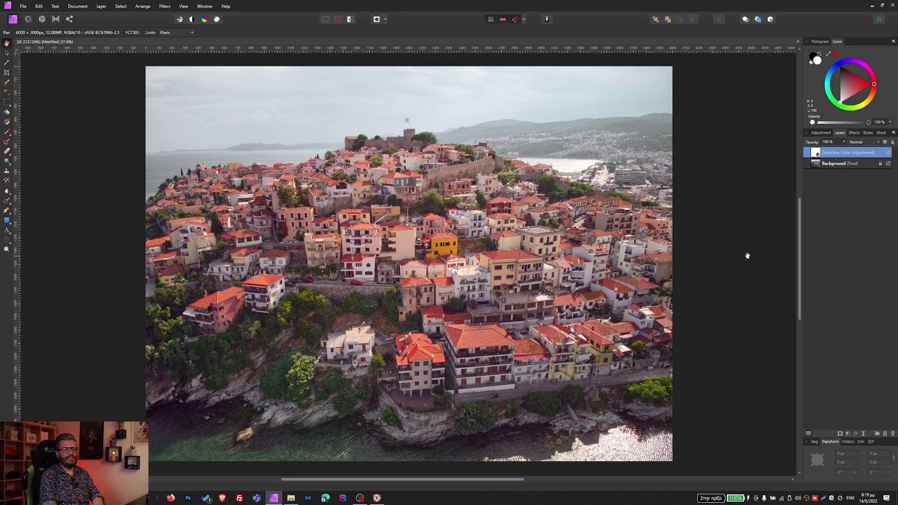
left_click(848, 434)
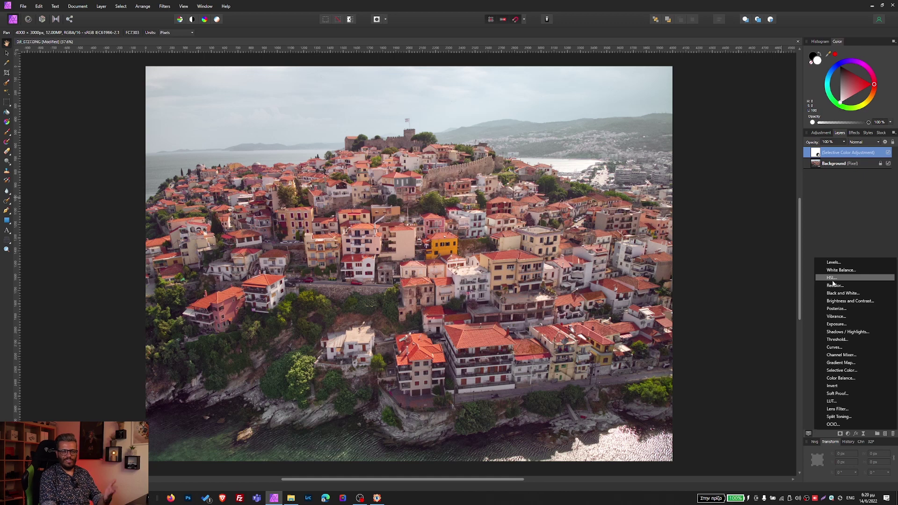
- Add an HSL Shift layer and push the yellows' hue toward orange with more saturation
left_click(832, 279)
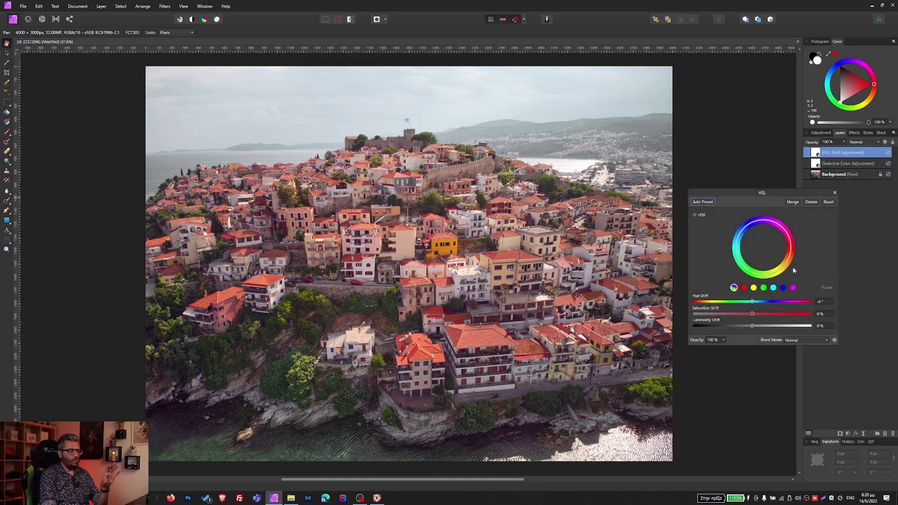
left_click(753, 288)
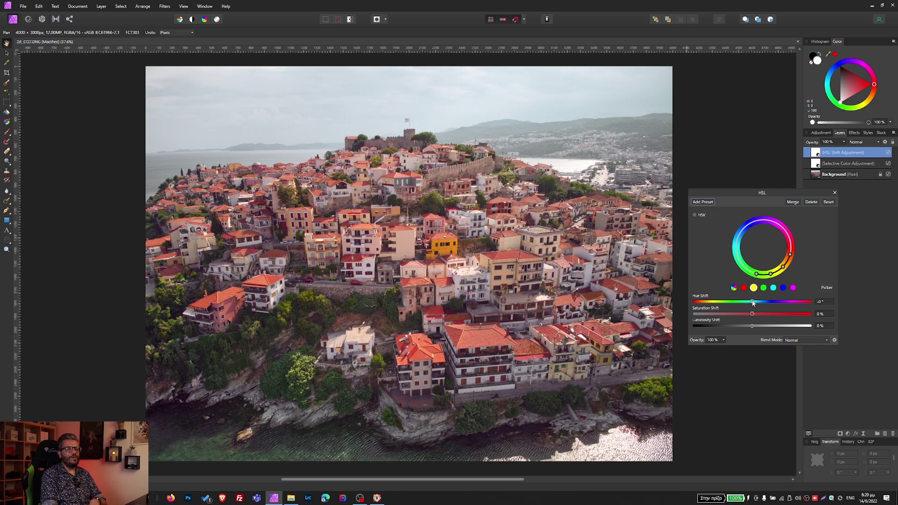
mouse_move(758, 301)
left_mouse_down()
mouse_move(728, 302)
mouse_move(756, 300)
left_mouse_up()
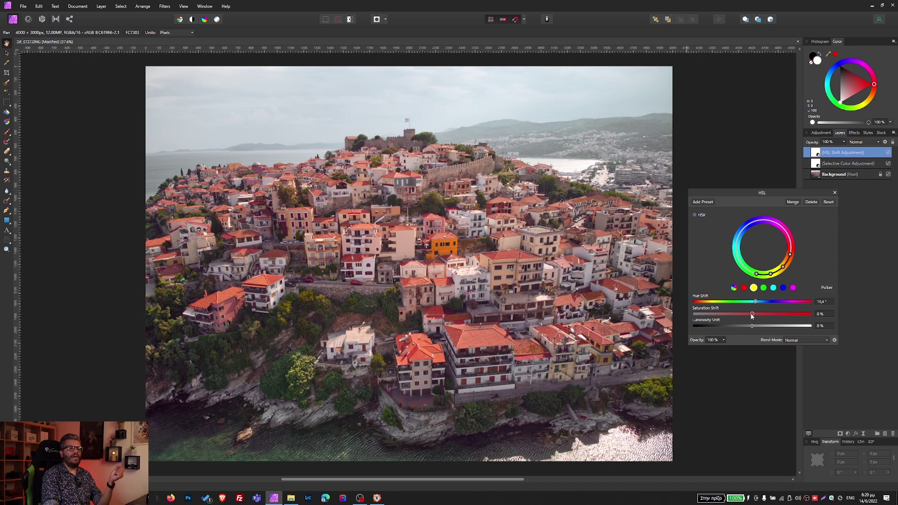
mouse_move(752, 314)
left_mouse_down()
mouse_move(767, 314)
mouse_move(764, 326)
mouse_move(744, 326)
left_mouse_up()
- Retune the reds with a slight hue nudge, -5% saturation and -6% luminosity
left_click(745, 289)
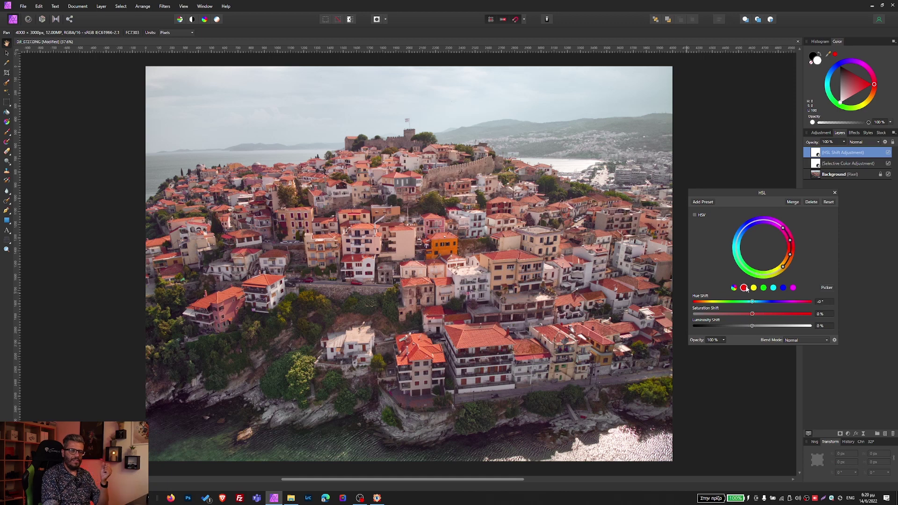
left_click_drag(752, 302, 753, 303)
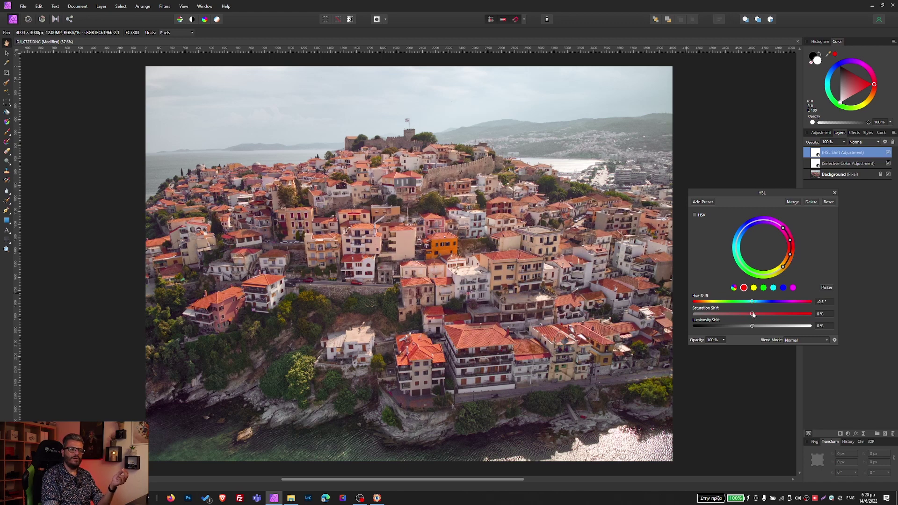
left_click_drag(752, 305, 742, 326)
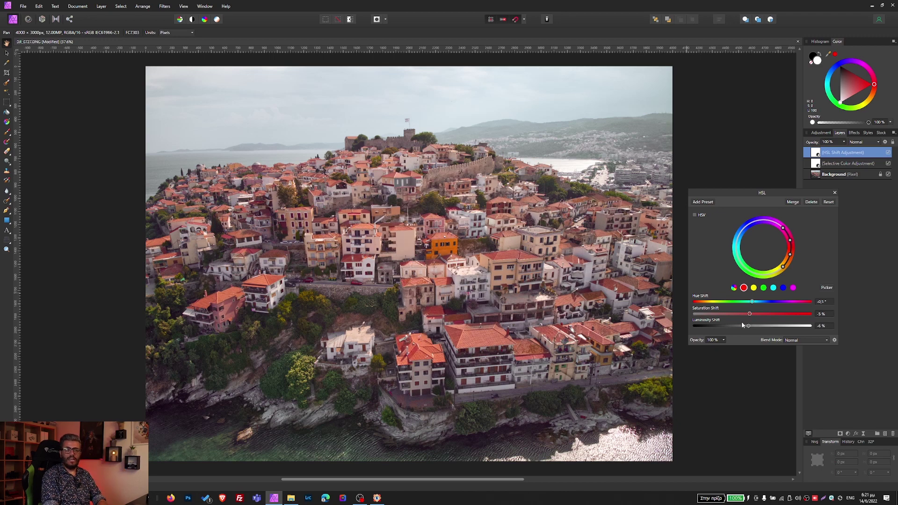
- Close the HSL settings and toggle the HSL Shift layer off and on to compare before and after
left_click(835, 193)
left_click(888, 153)
left_click(889, 153)
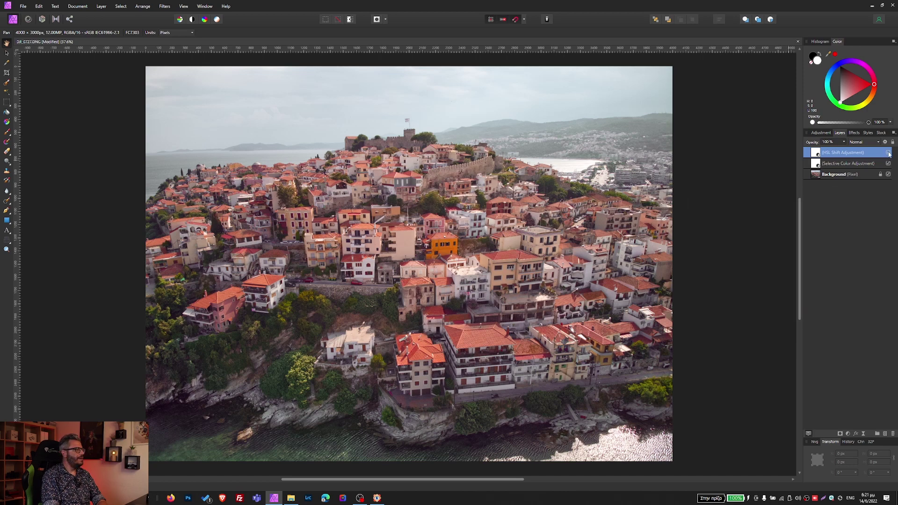
left_click(888, 153)
left_click(888, 153)
left_click(888, 153)
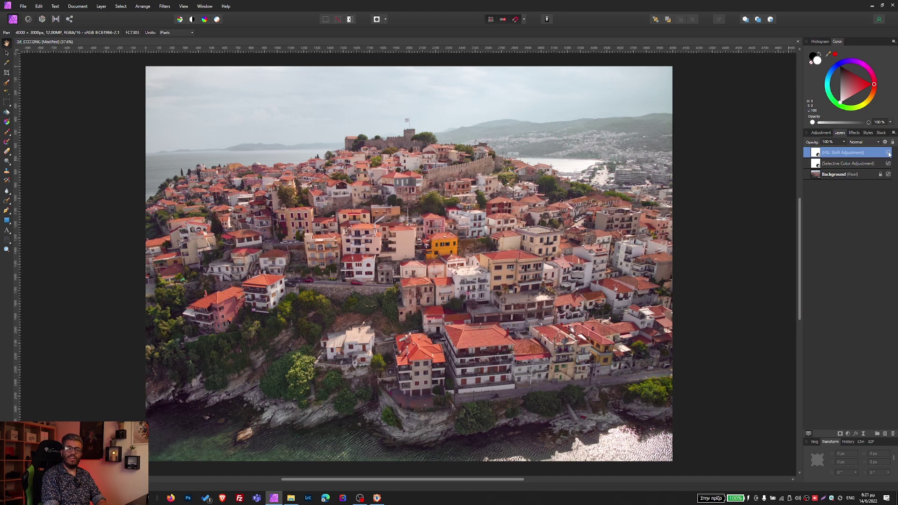
left_click(888, 153)
left_click(889, 153)
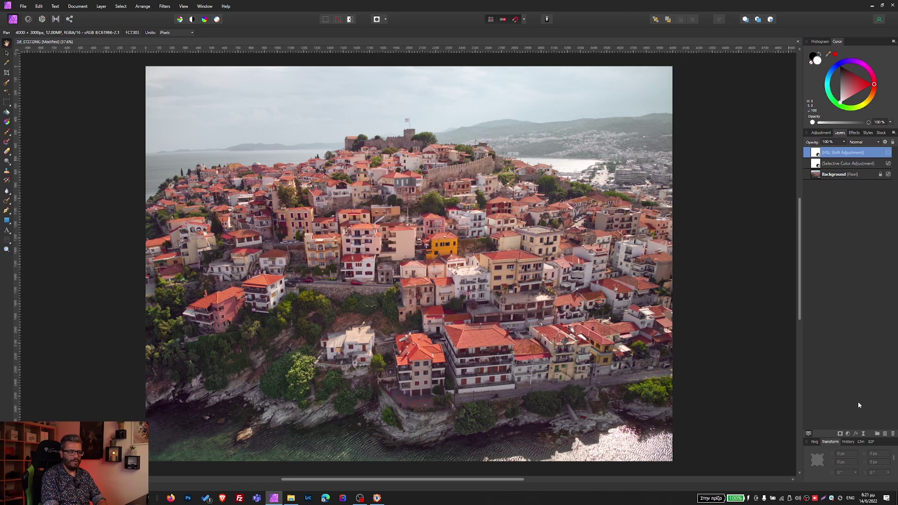
left_click(849, 434)
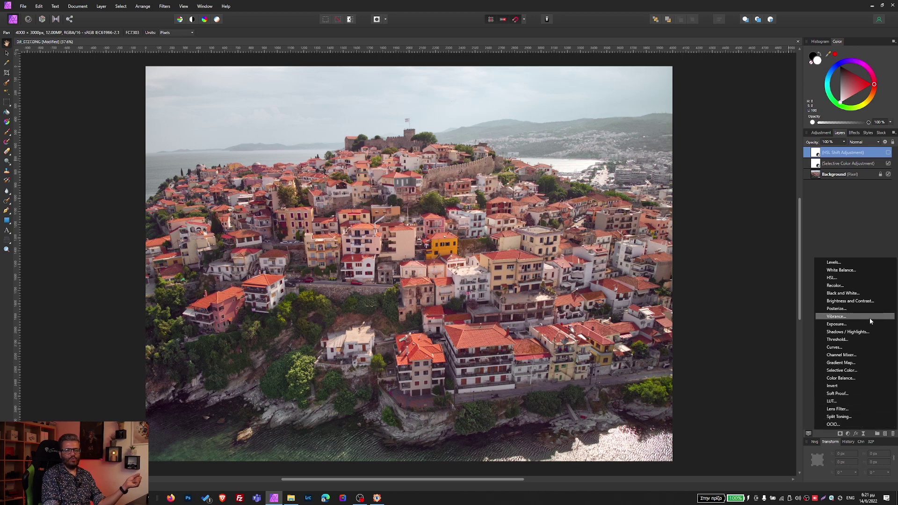
- Add a Gradient Map layer and delete its middle green stop, leaving a red-to-blue ramp
left_click(841, 363)
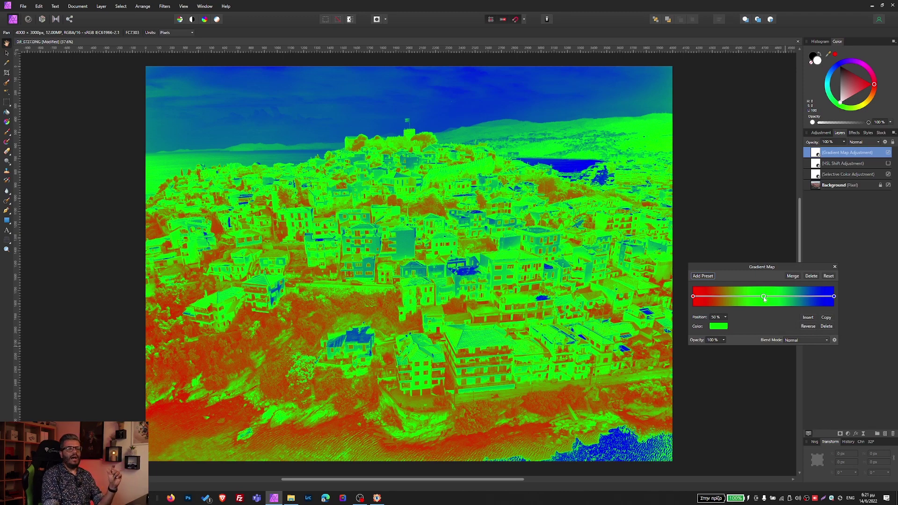
left_click(827, 326)
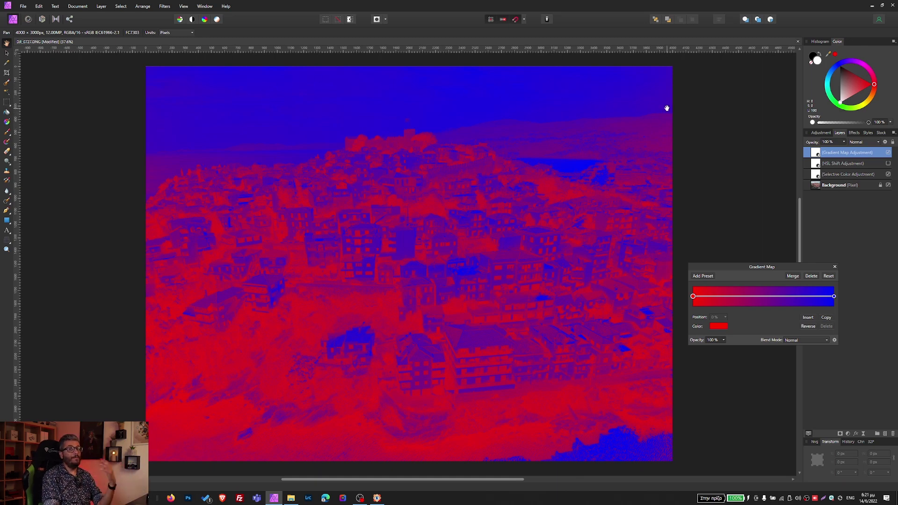
- Set the Gradient Map layer to Soft Light blending at 56% opacity
left_click(836, 267)
left_click(859, 145)
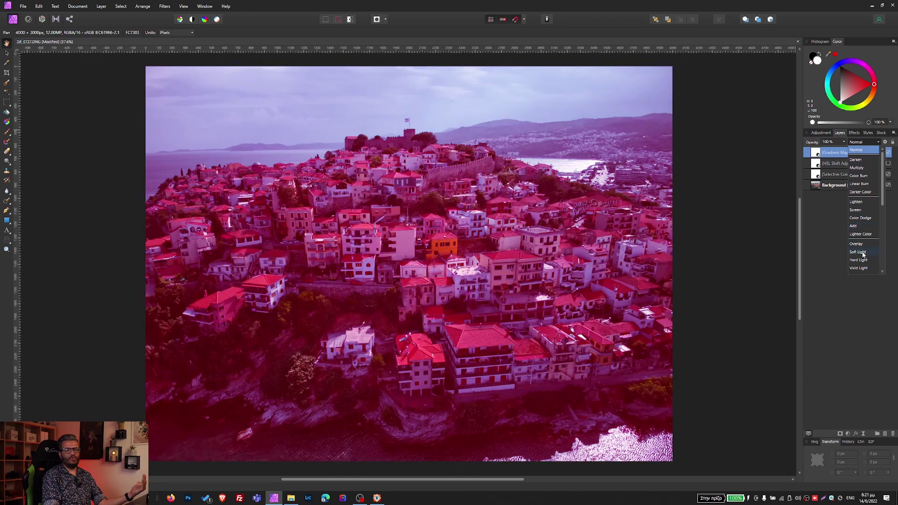
left_click(857, 252)
left_click(845, 142)
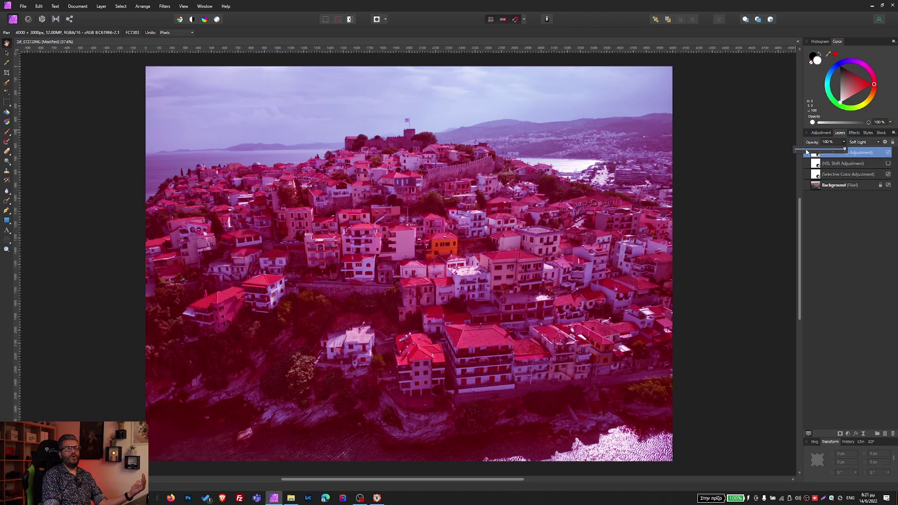
left_click_drag(848, 149, 823, 149)
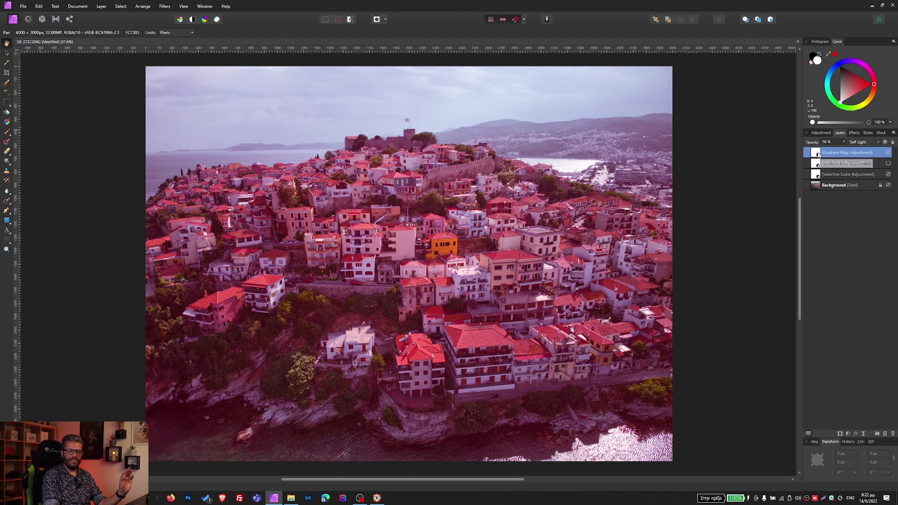
double_click(816, 157)
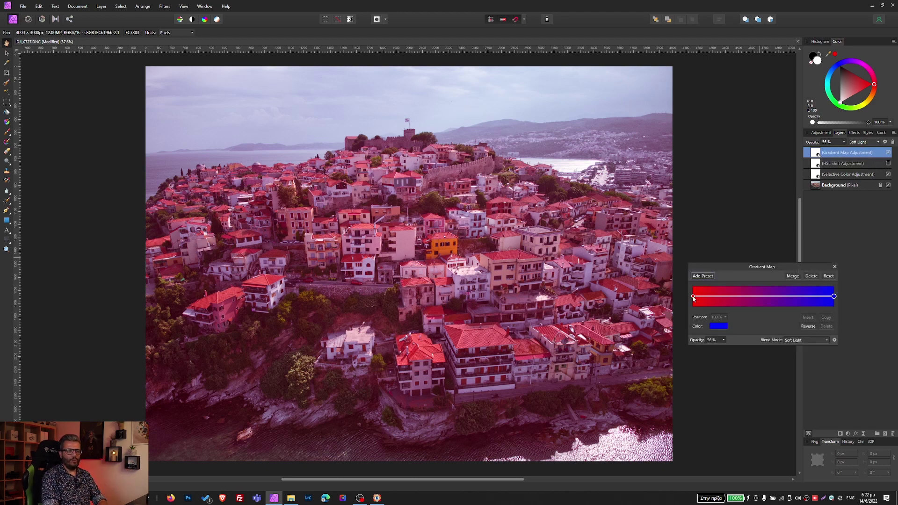
- Change the gradient's left stop from red to orange
left_click(693, 297)
left_click(718, 327)
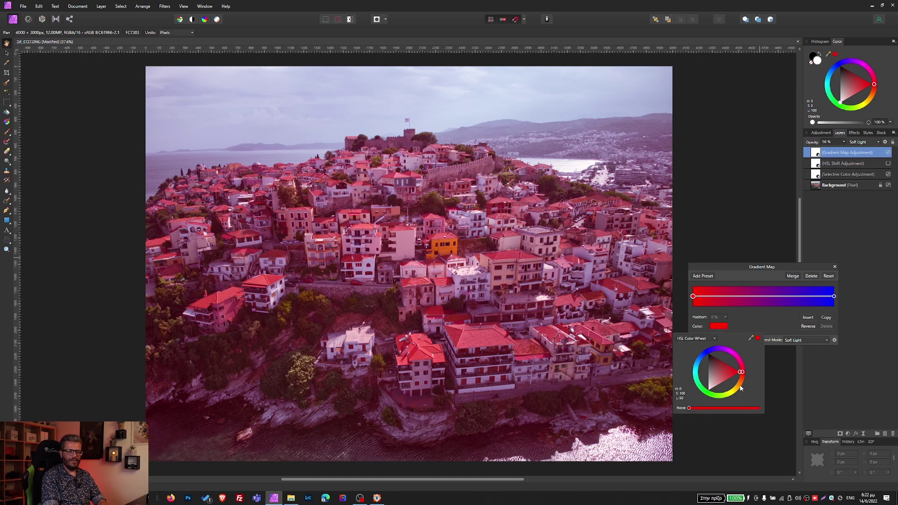
mouse_move(741, 388)
left_mouse_down()
mouse_move(745, 382)
mouse_move(731, 384)
left_mouse_up()
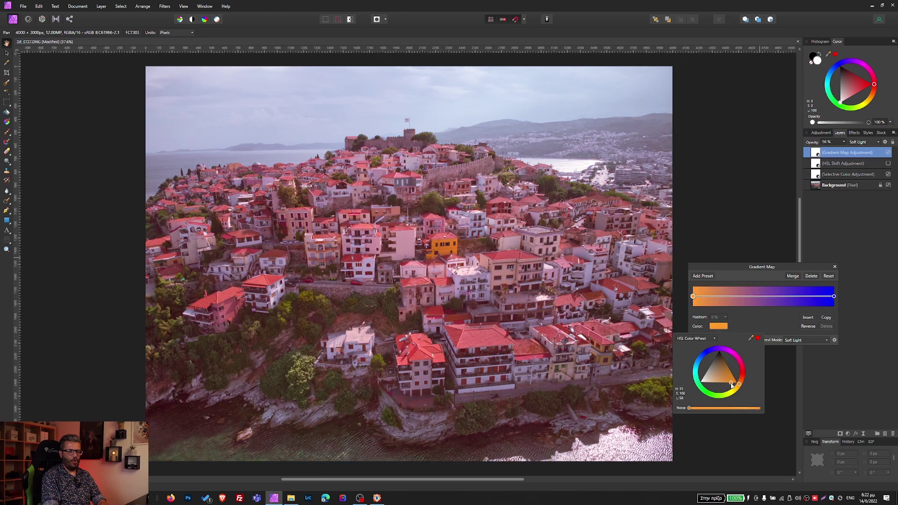
- Set the gradient's right stop to sky blue and fine-tune its hue
left_click(834, 298)
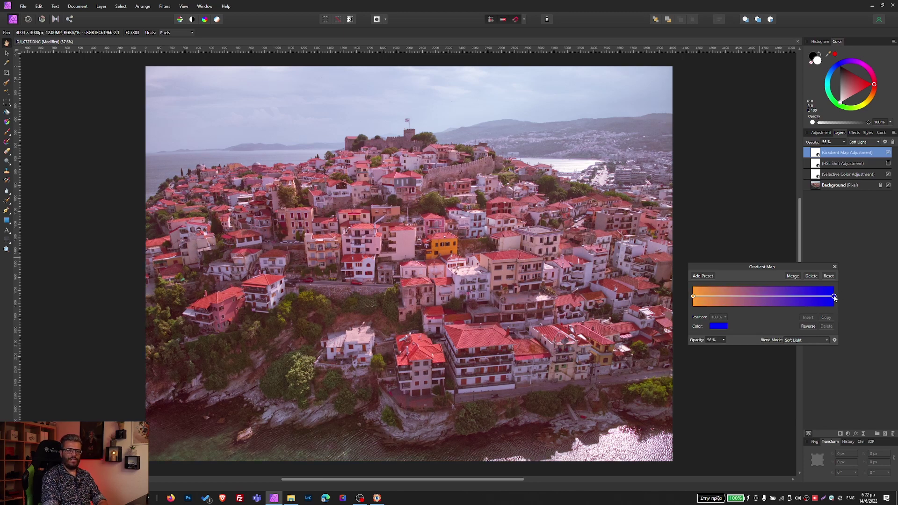
left_click(716, 327)
left_click_drag(695, 371, 700, 364)
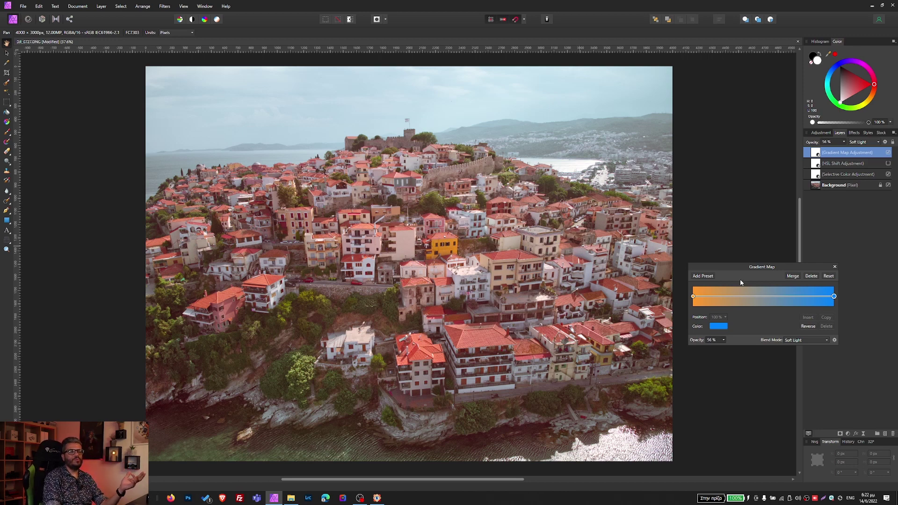
left_click(693, 296)
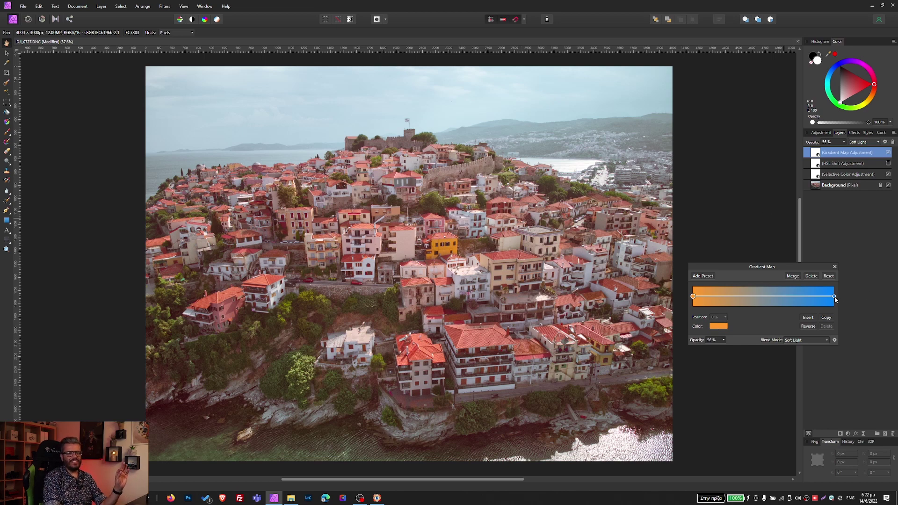
left_click(834, 297)
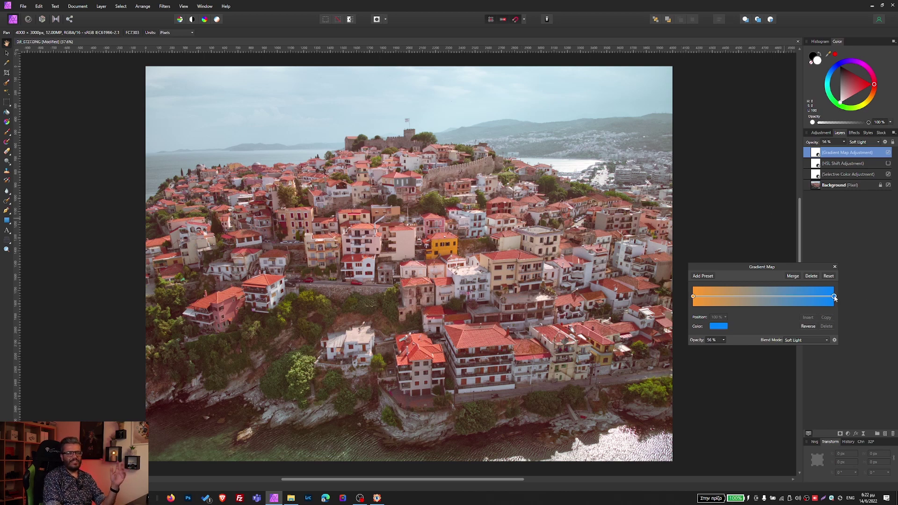
left_click(723, 327)
left_click_drag(698, 367, 700, 362)
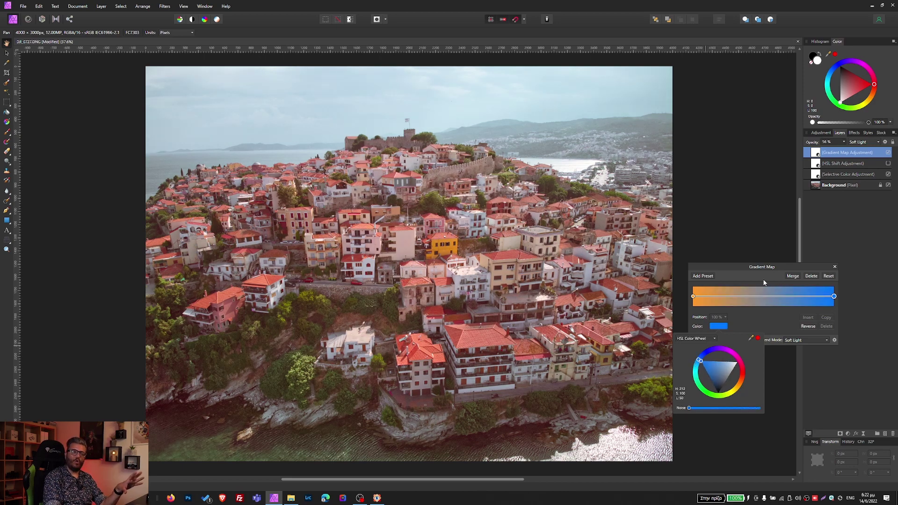
left_click(757, 268)
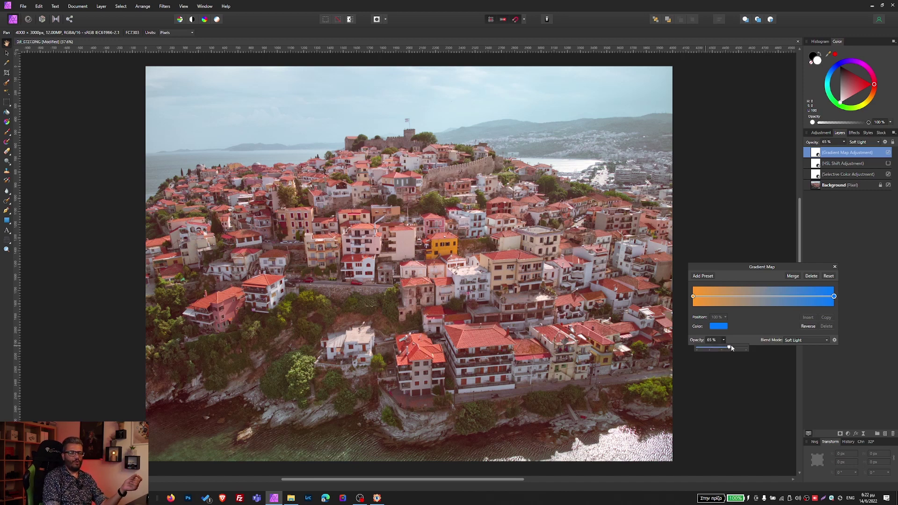
- Try Gradient Map opacities between 0% and 100%, then Overlay blending at about 32%
mouse_move(727, 354)
left_mouse_down()
mouse_move(756, 347)
mouse_move(722, 351)
left_mouse_up()
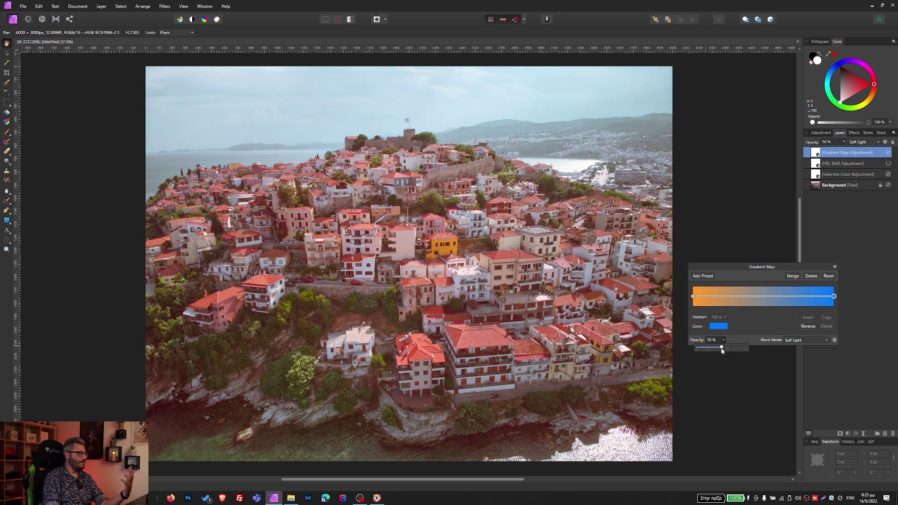
left_click_drag(651, 345, 647, 347)
left_click_drag(723, 358, 731, 352)
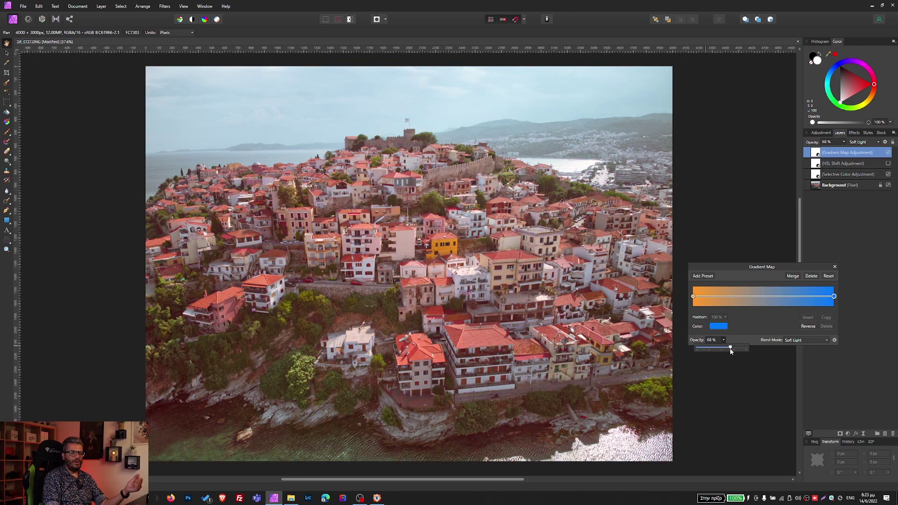
left_click(804, 339)
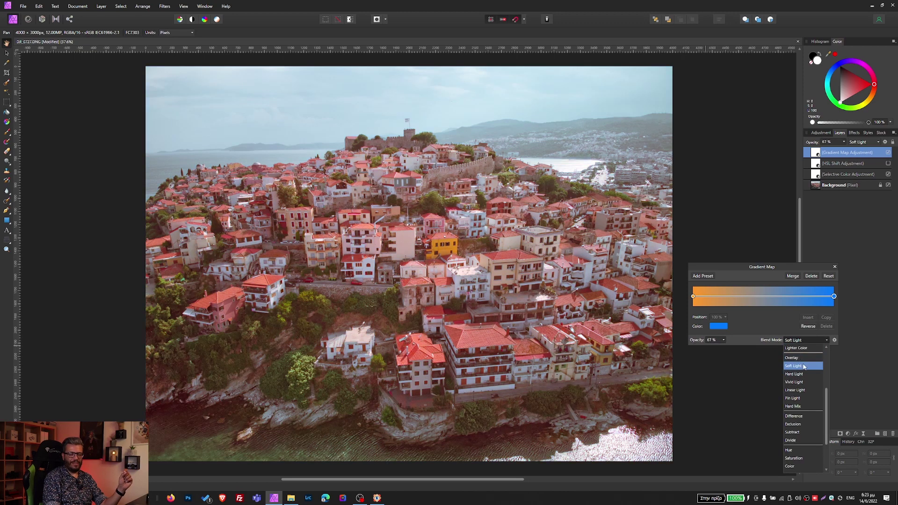
scroll(814, 374, "up", 3)
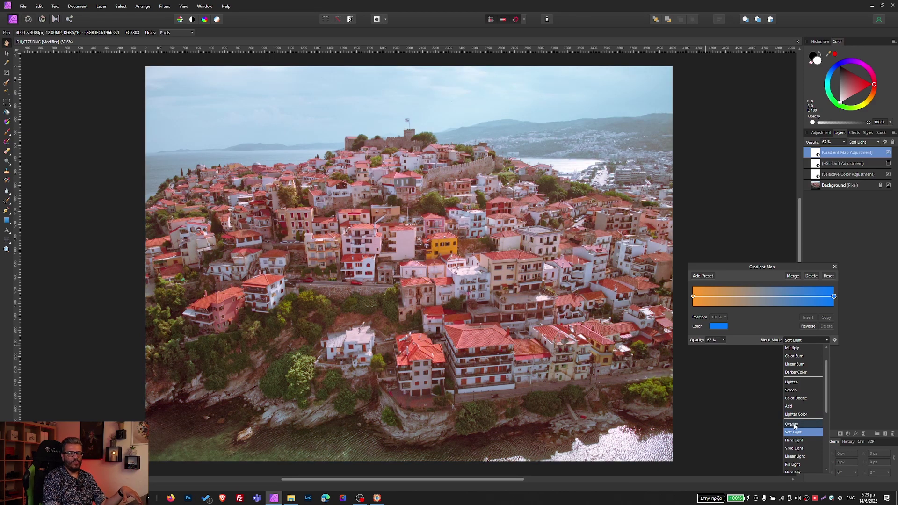
left_click(794, 424)
left_click(723, 341)
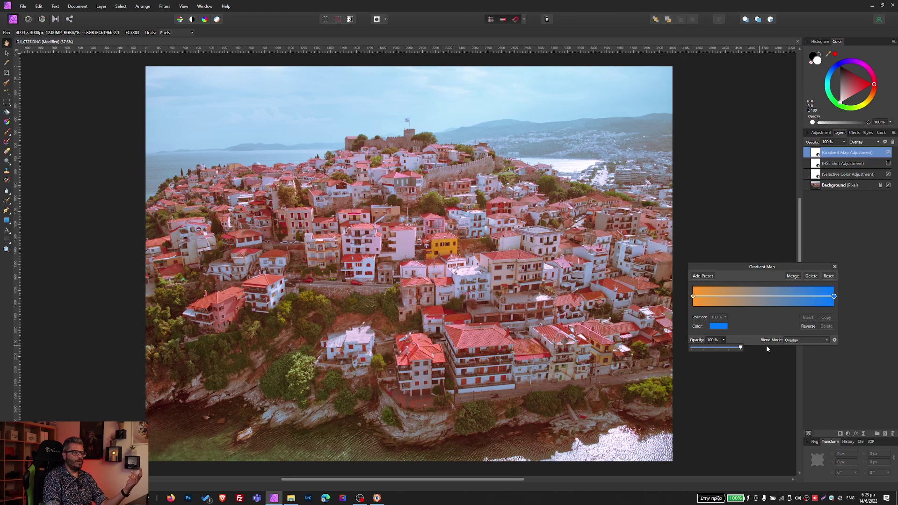
left_click_drag(727, 347, 708, 348)
left_click(707, 347)
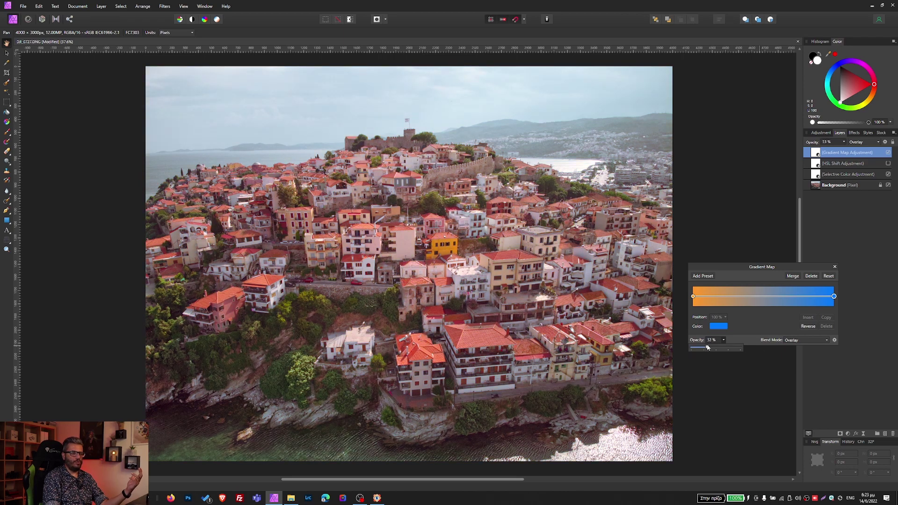
- Try the Gradient Map in Normal at 6% and Multiply at 21% opacity
left_click(815, 340)
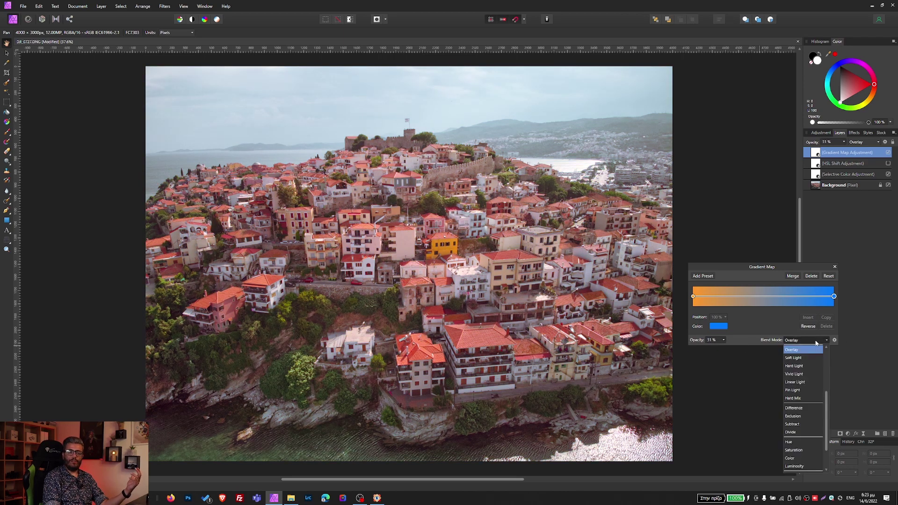
scroll(809, 364, "up", 4)
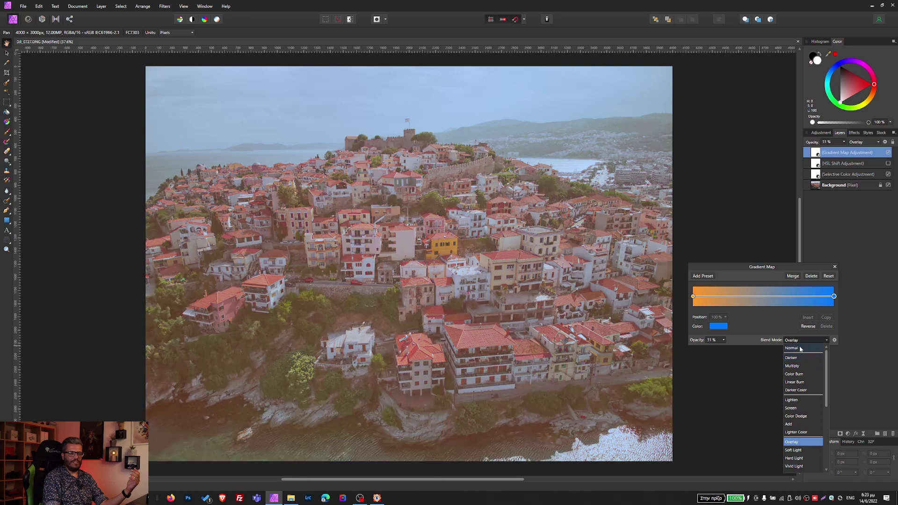
left_click(800, 348)
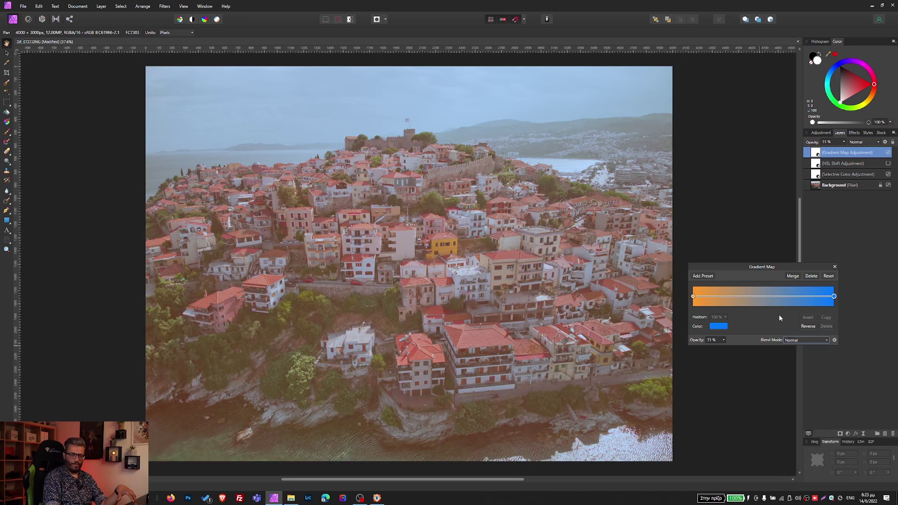
left_click(724, 340)
left_click_drag(715, 349, 710, 349)
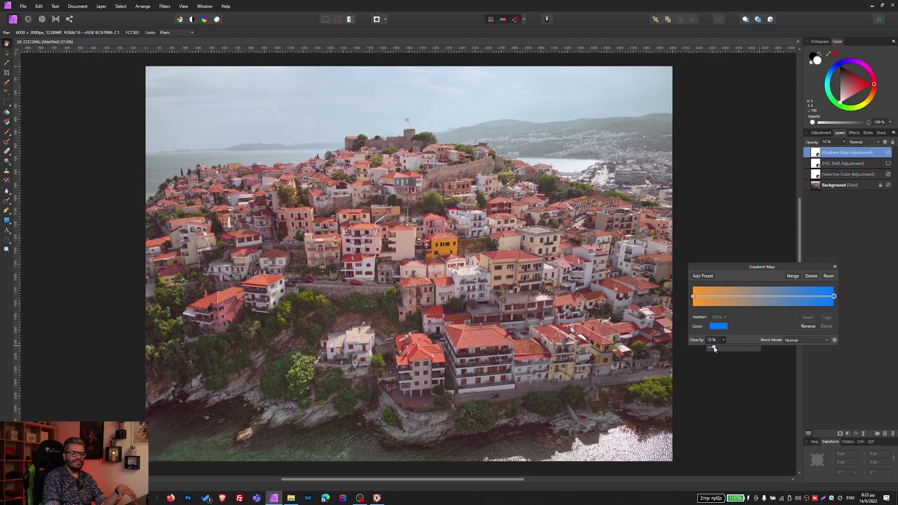
left_click_drag(714, 349, 711, 349)
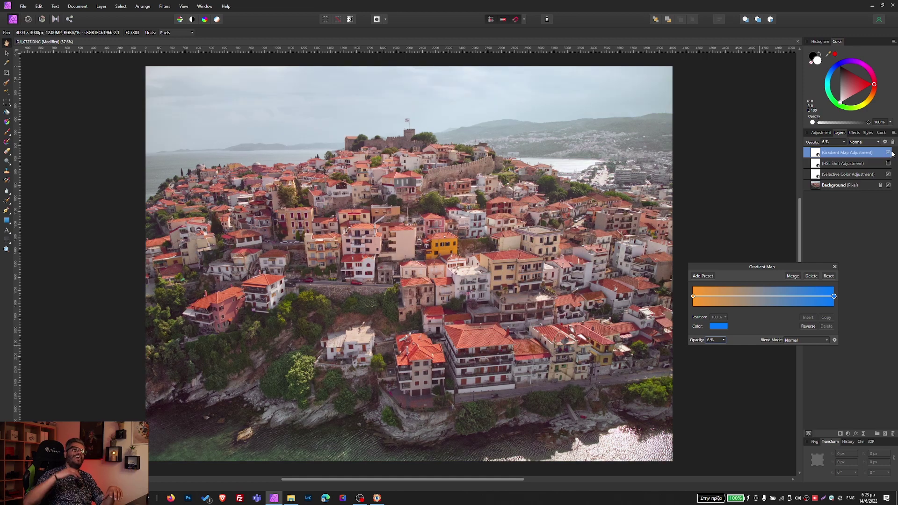
left_click(796, 341)
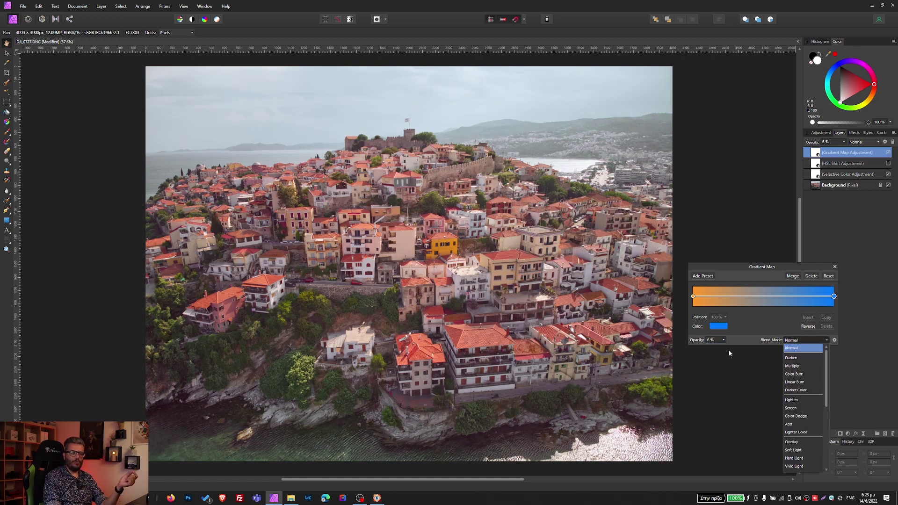
left_click(802, 367)
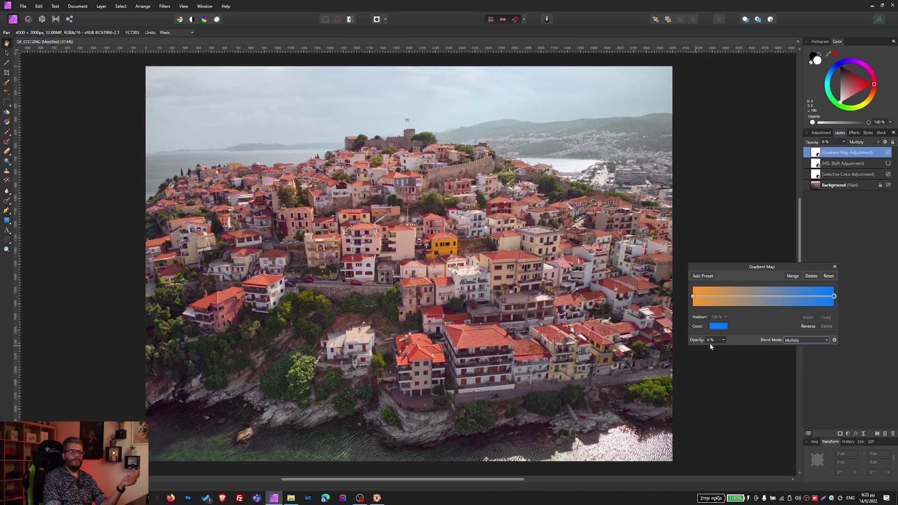
left_click(724, 340)
left_click_drag(723, 348, 734, 349)
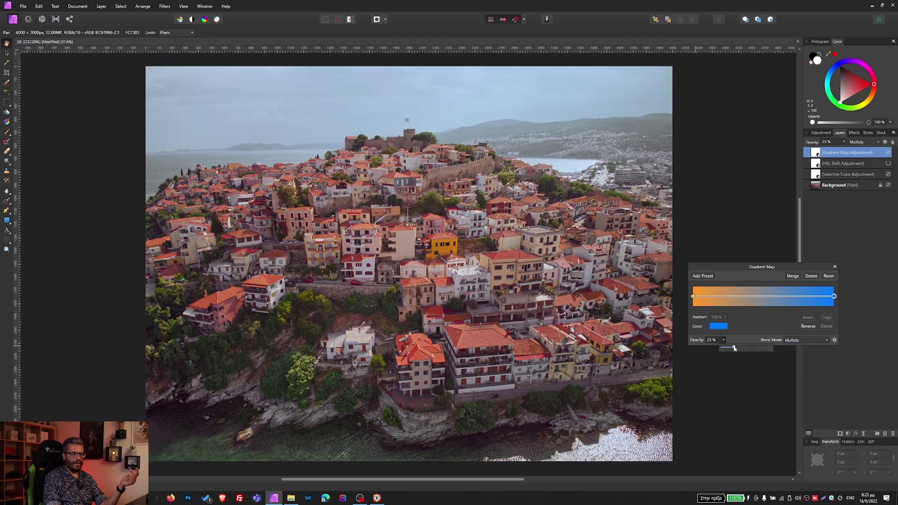
- Settle the Gradient Map on Overlay blending at 29% opacity and close its settings
left_click(805, 339)
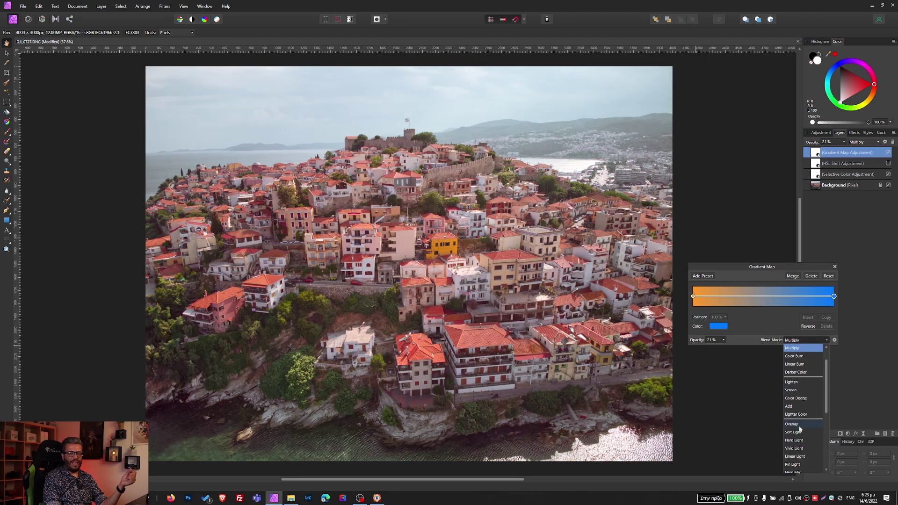
left_click(792, 424)
left_click(724, 341)
mouse_move(725, 348)
left_mouse_down()
mouse_move(755, 347)
mouse_move(724, 345)
left_mouse_up()
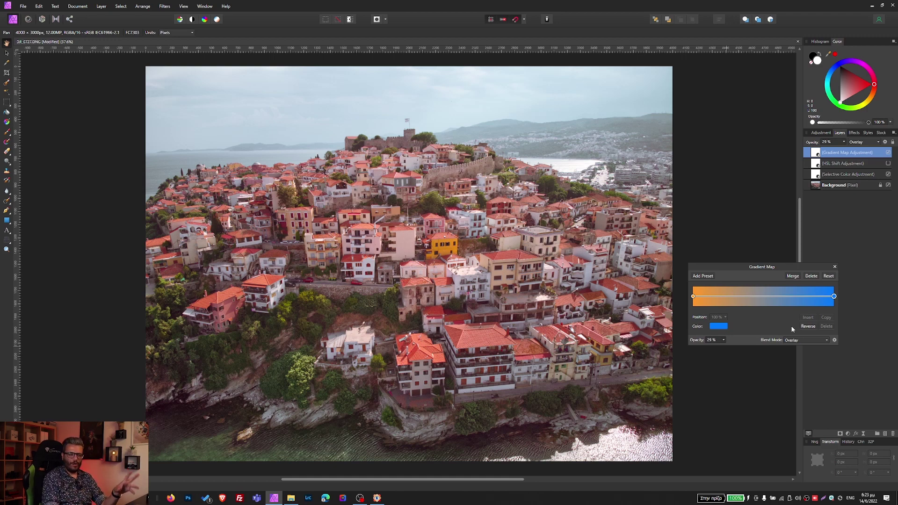
left_click(835, 266)
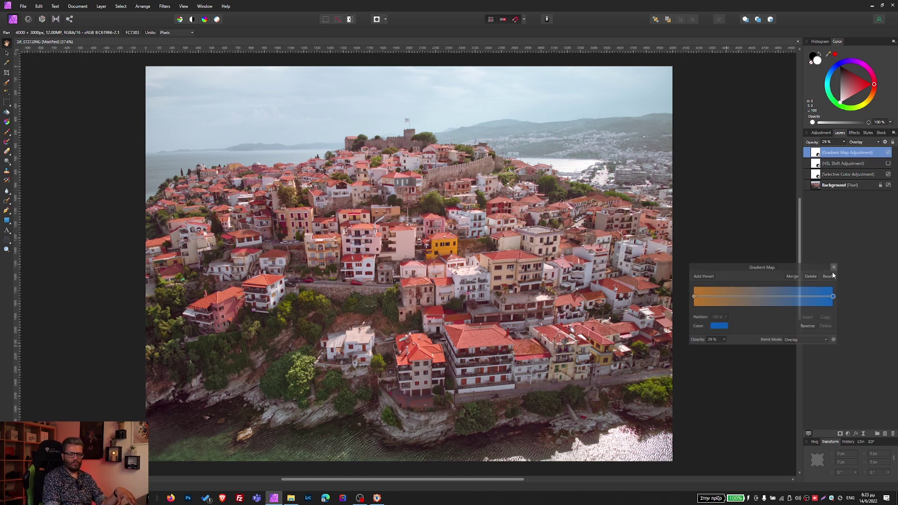
- Add a Shadows / Highlights adjustment layer, then delete it unused
left_click(847, 433)
left_click(850, 332)
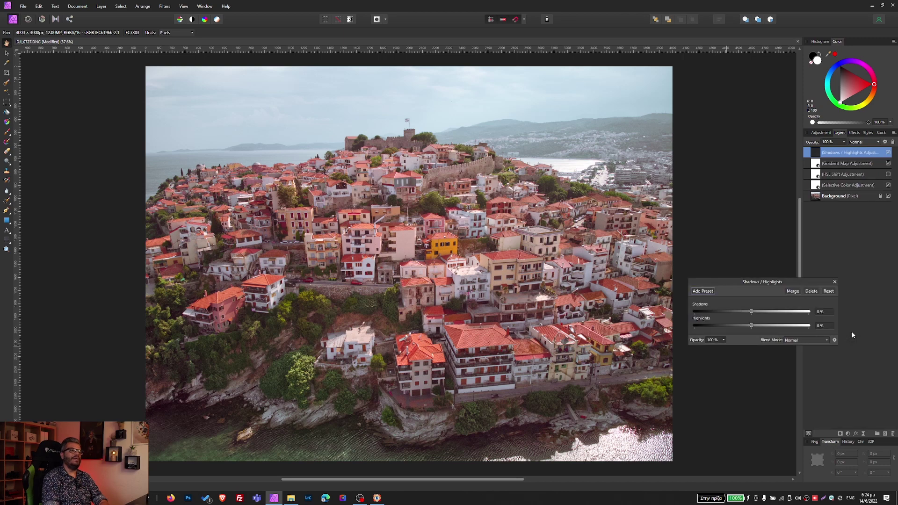
left_click(835, 282)
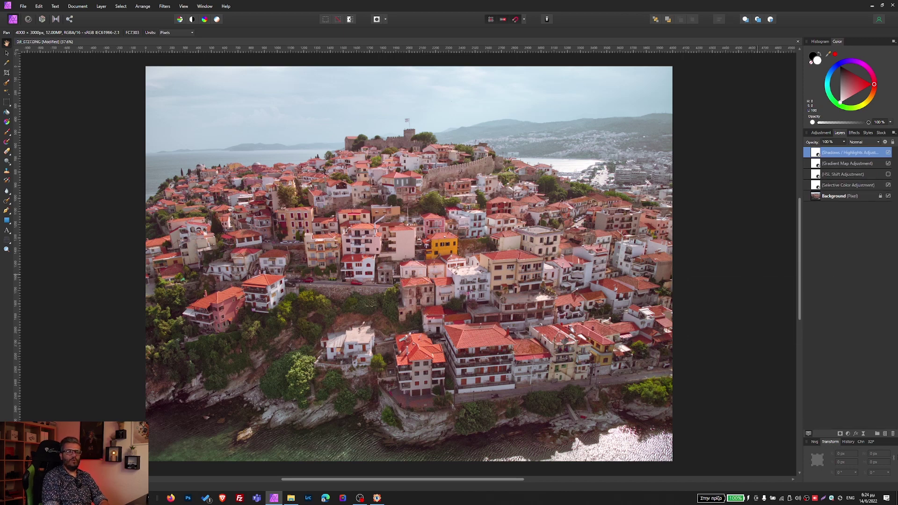
left_click(893, 434)
- Add a Curves layer with shadow, midtone and highlight points forming an S-curve
left_click(848, 435)
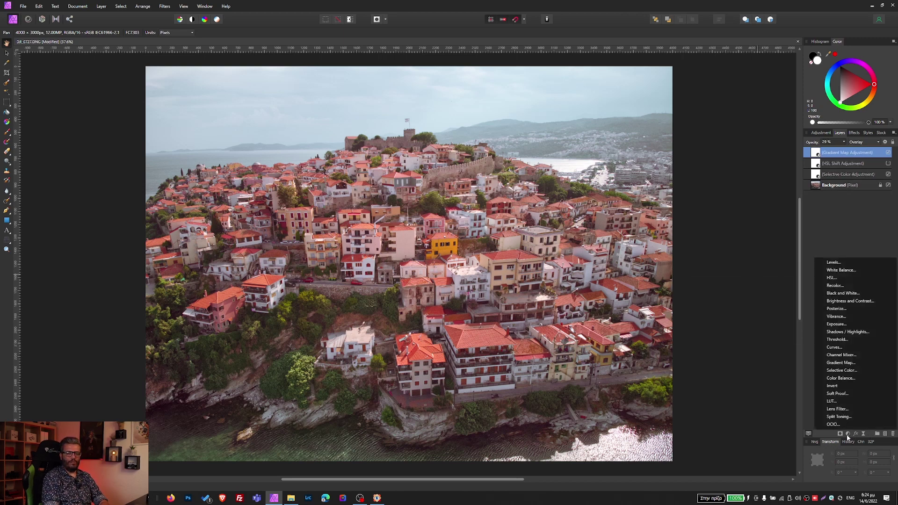
left_click(845, 348)
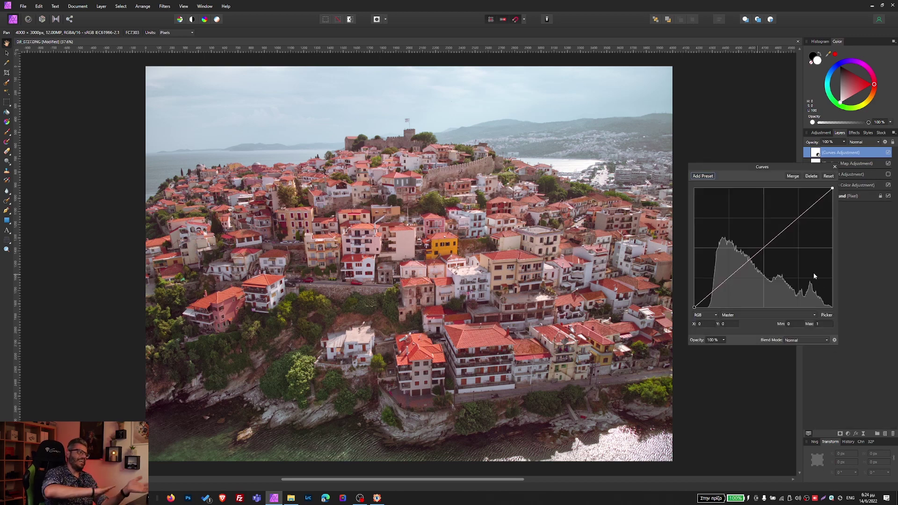
left_click(721, 284)
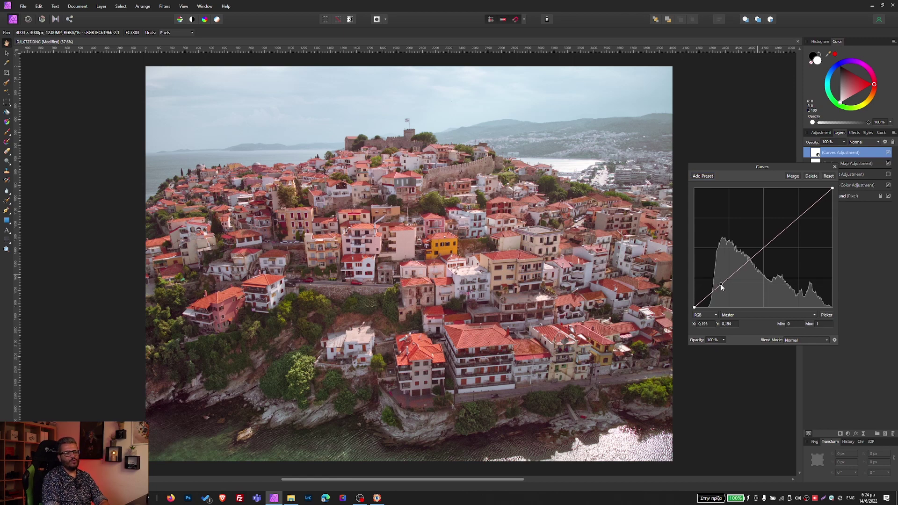
left_click_drag(721, 284, 723, 287)
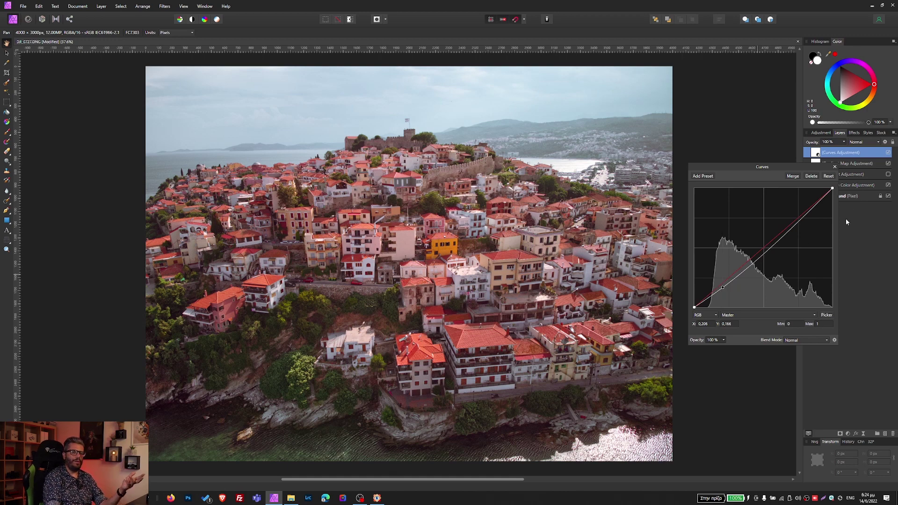
left_click_drag(768, 248, 763, 250)
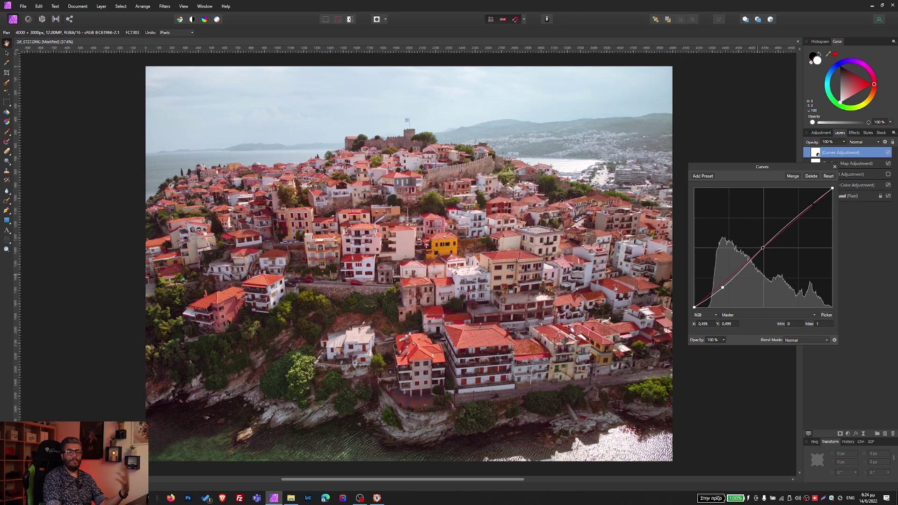
left_click(810, 206)
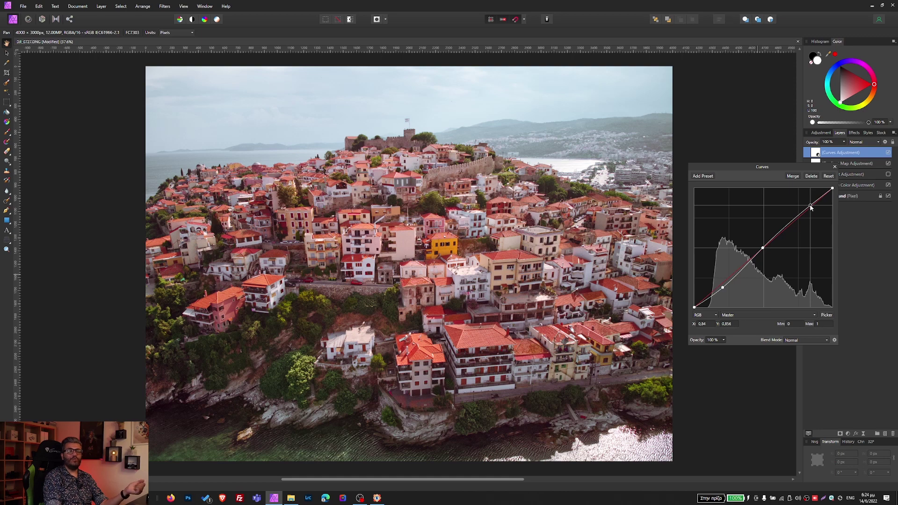
left_click_drag(811, 204, 810, 207)
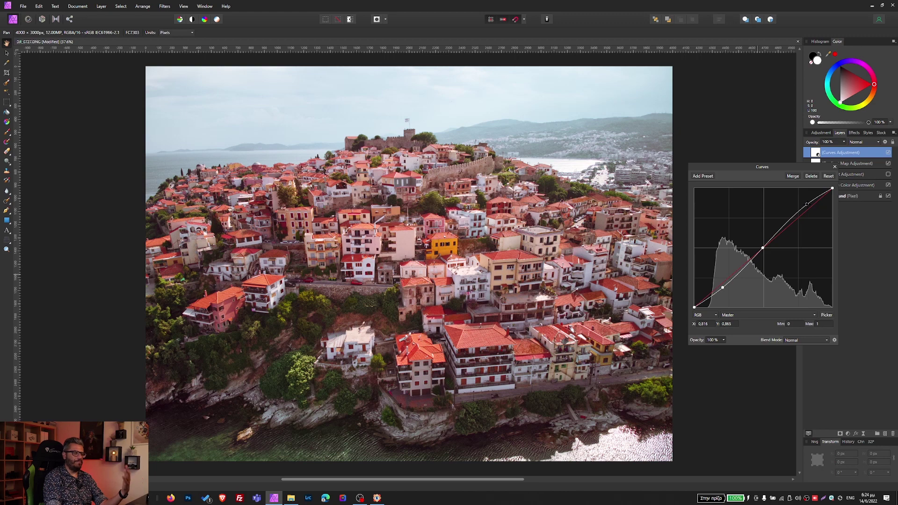
- Fine-tune the shadow, midtone and highlight points to soften the curve
mouse_move(723, 288)
left_mouse_down()
mouse_move(715, 280)
mouse_move(724, 287)
left_mouse_up()
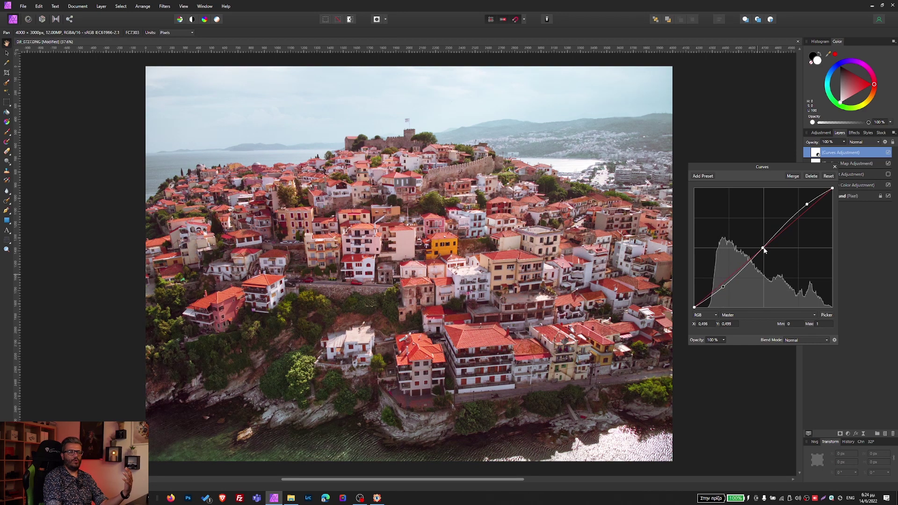
left_click_drag(762, 248, 763, 247)
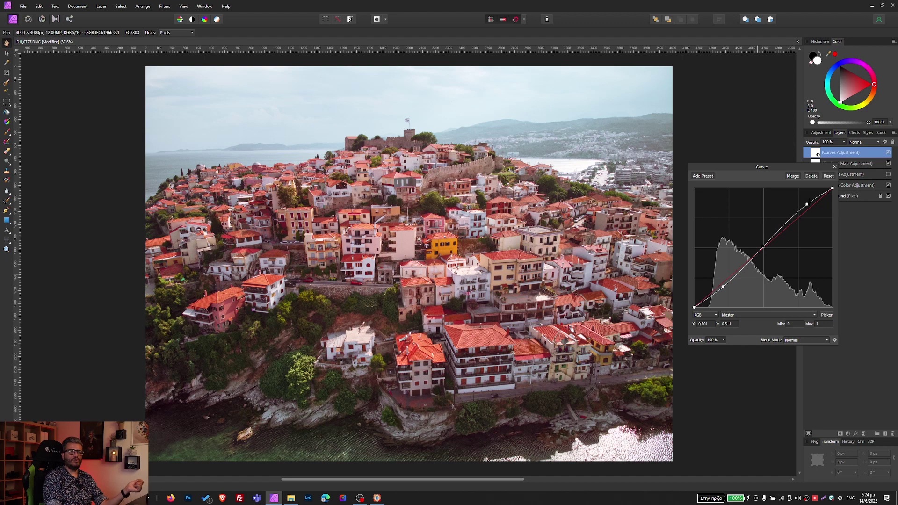
mouse_move(807, 204)
left_mouse_down()
mouse_move(818, 207)
mouse_move(808, 202)
left_mouse_up()
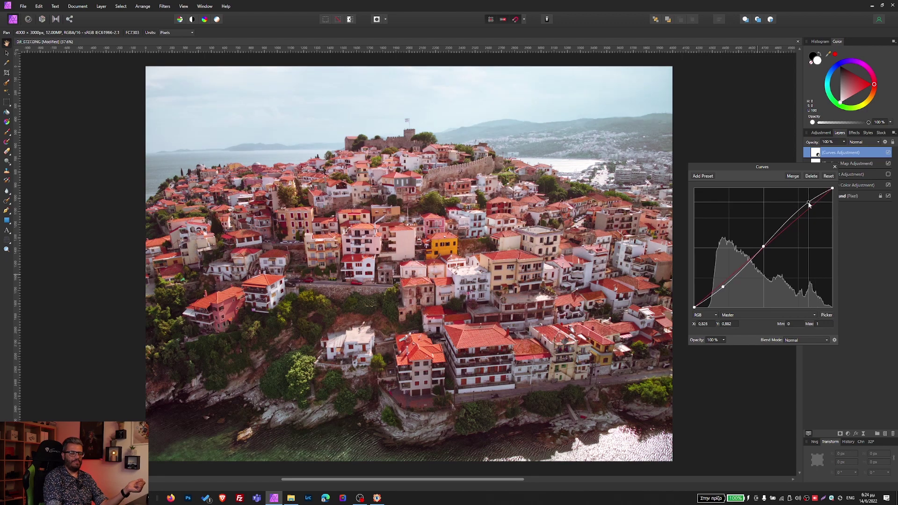
left_click(835, 167)
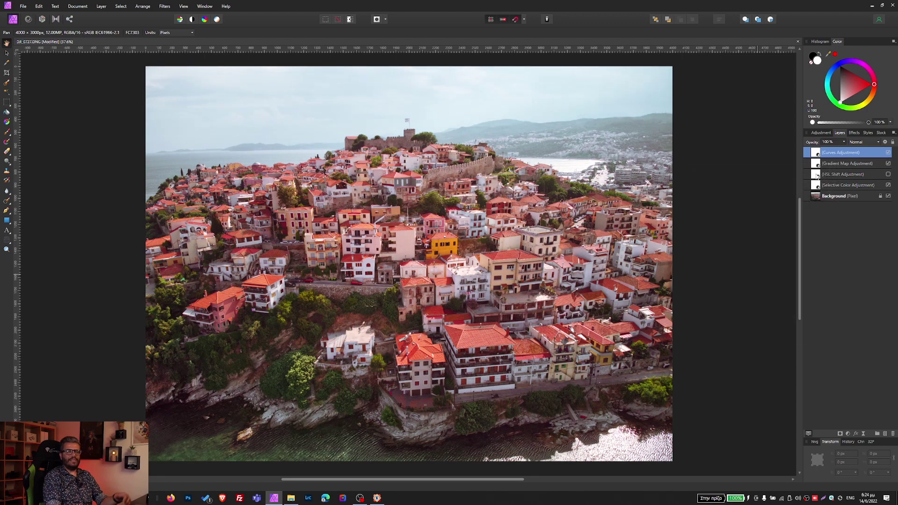
- Re-enable HSL Shift, then toggle all four adjustment layers off and on to compare
left_click(889, 174)
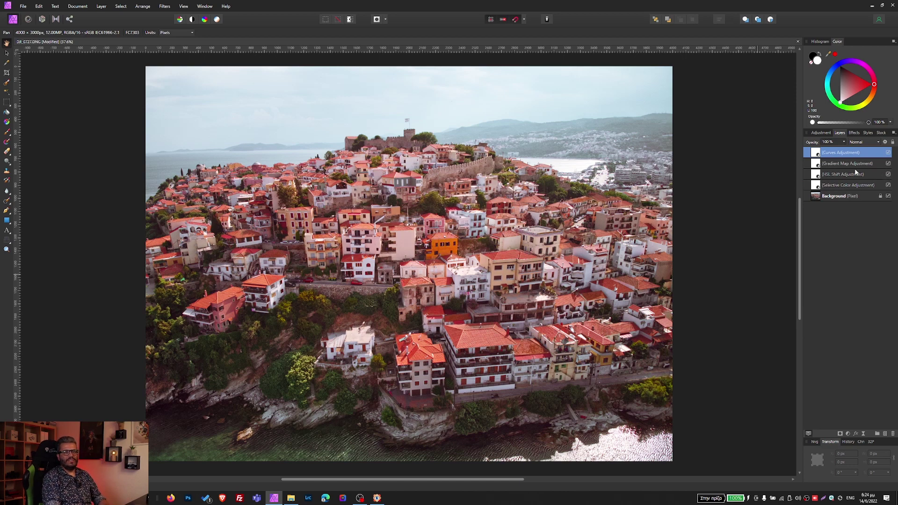
left_click(848, 186, "shift")
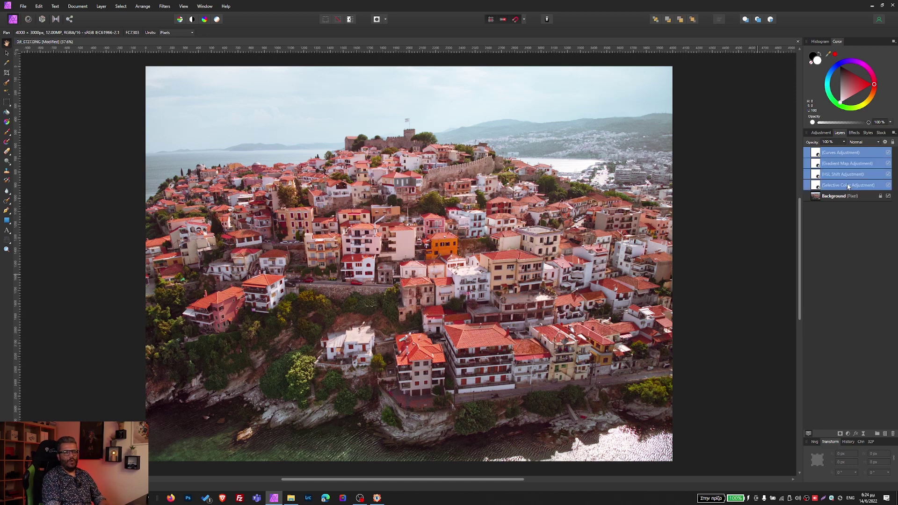
left_click(889, 186)
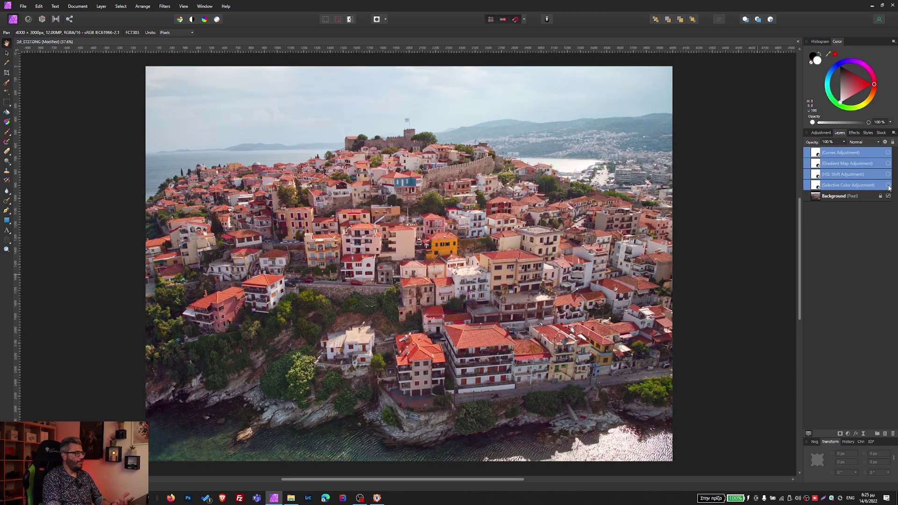
left_click(889, 186)
left_click(889, 186)
left_click(889, 186)
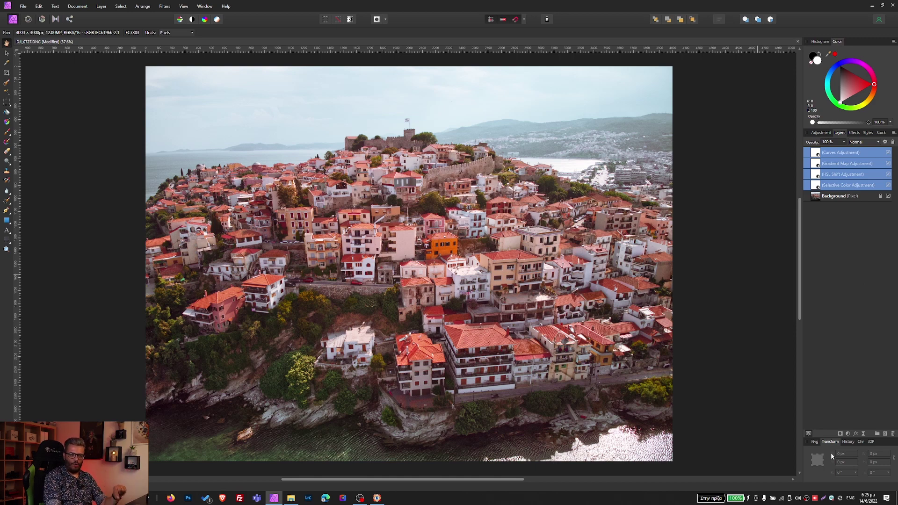
- Add a second Curves adjustment and switch it to the Red channel
left_click(848, 433)
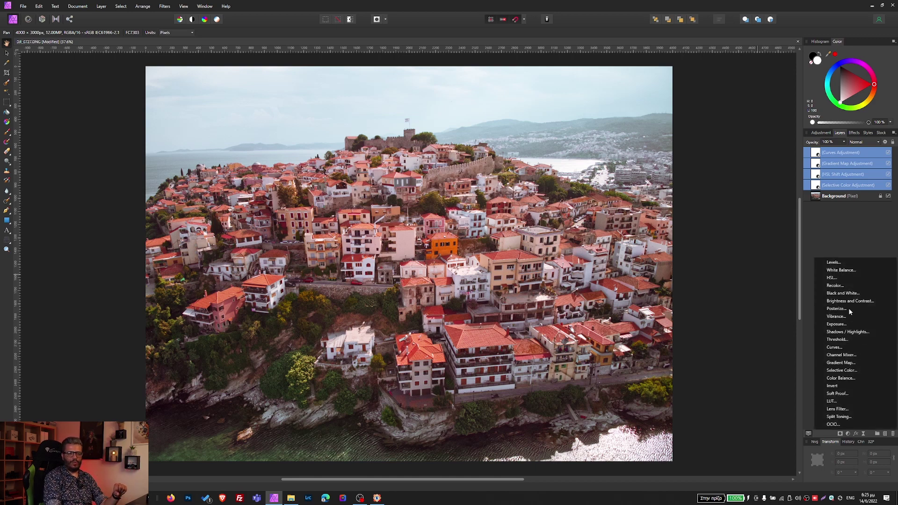
left_click(854, 347)
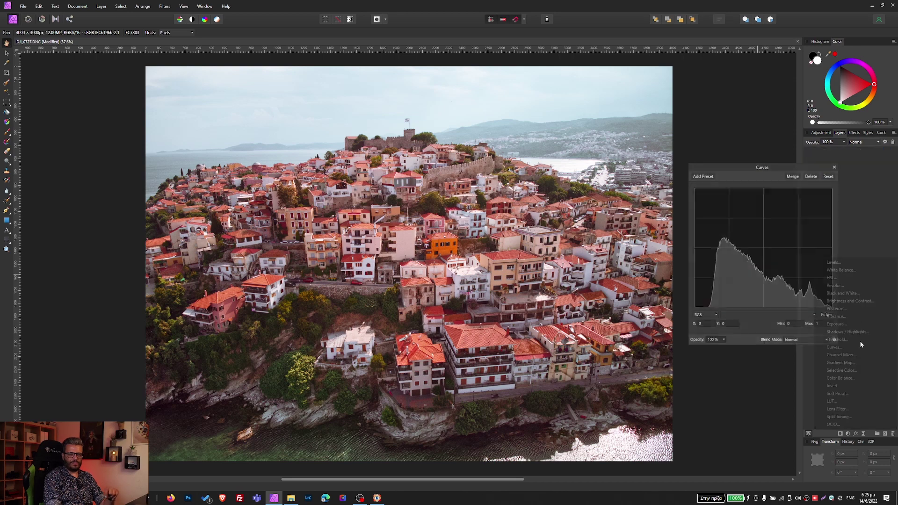
left_click(748, 316)
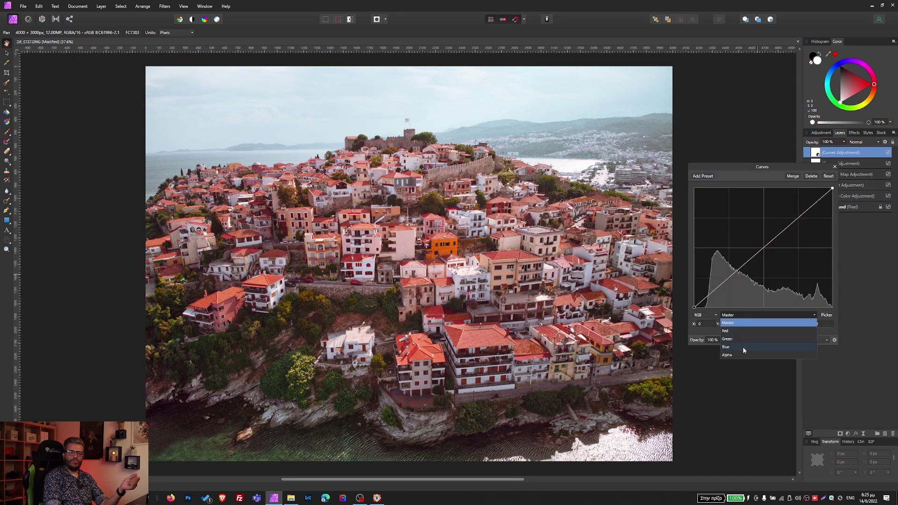
left_click(736, 332)
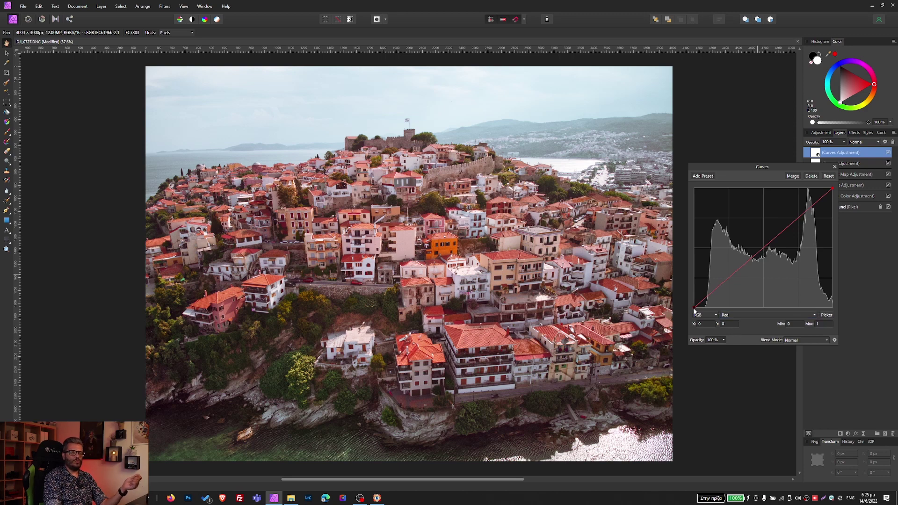
- Lift the Red black point, add a midpoint, and pull the white point up to warm highlights
left_click_drag(695, 309, 713, 307)
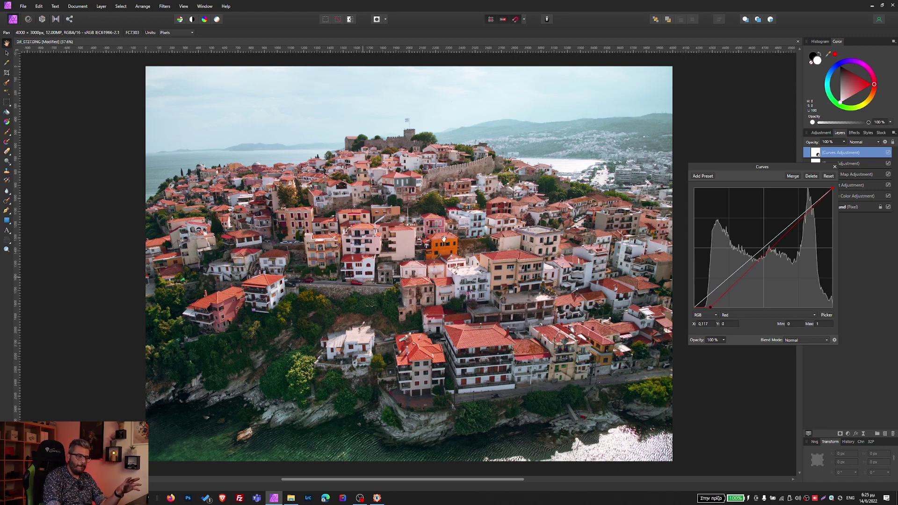
left_click(768, 251)
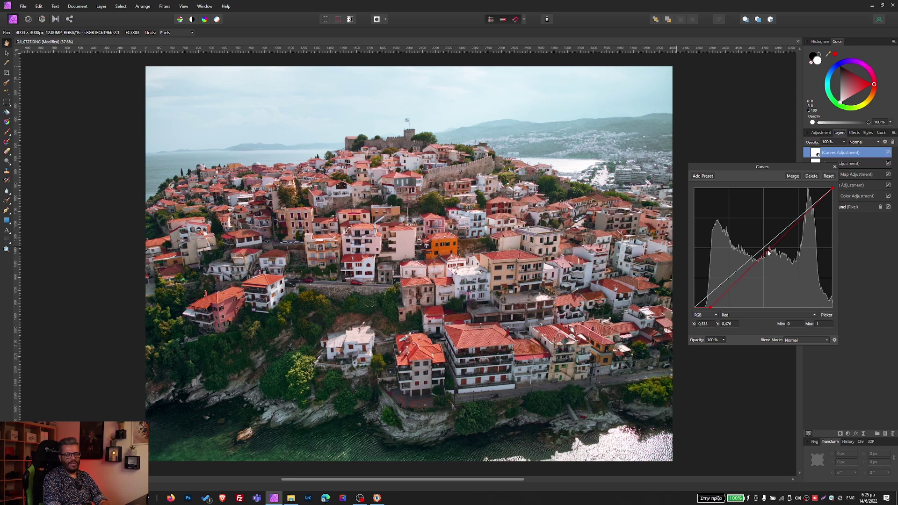
left_click_drag(768, 251, 763, 250)
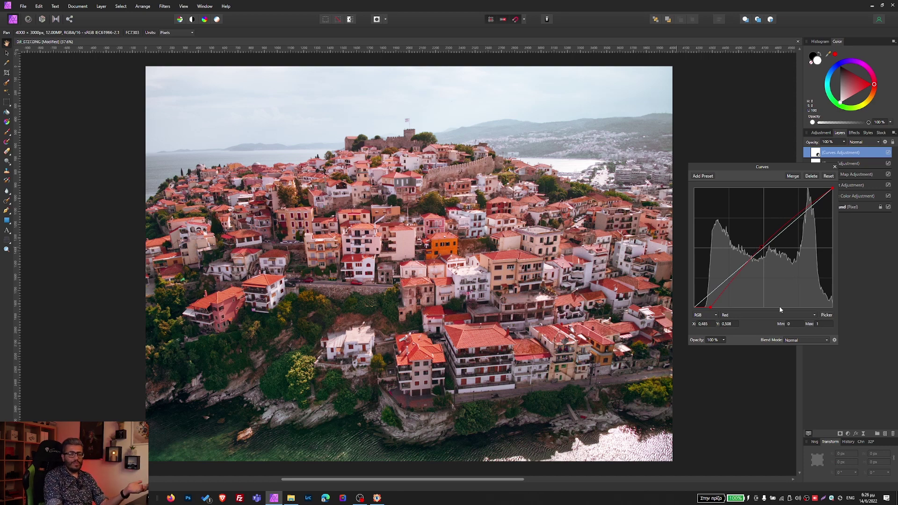
left_click(832, 189)
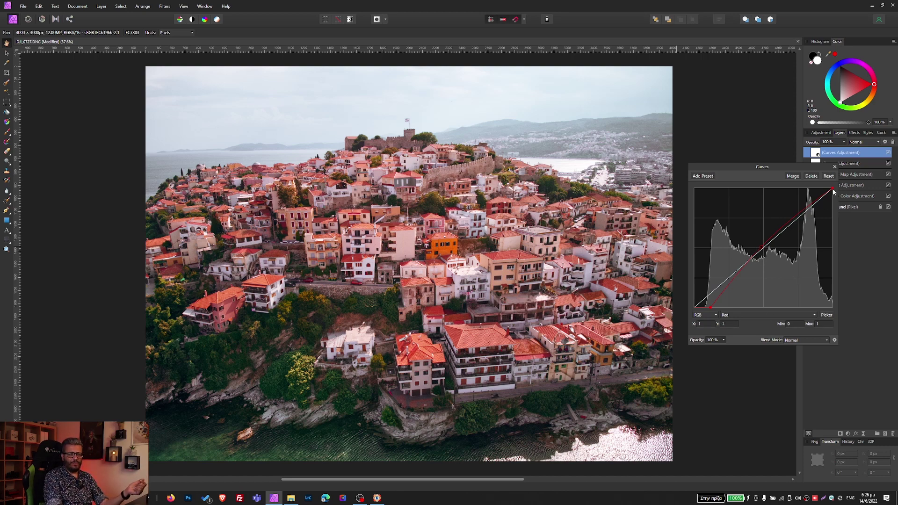
left_click_drag(833, 190, 851, 175)
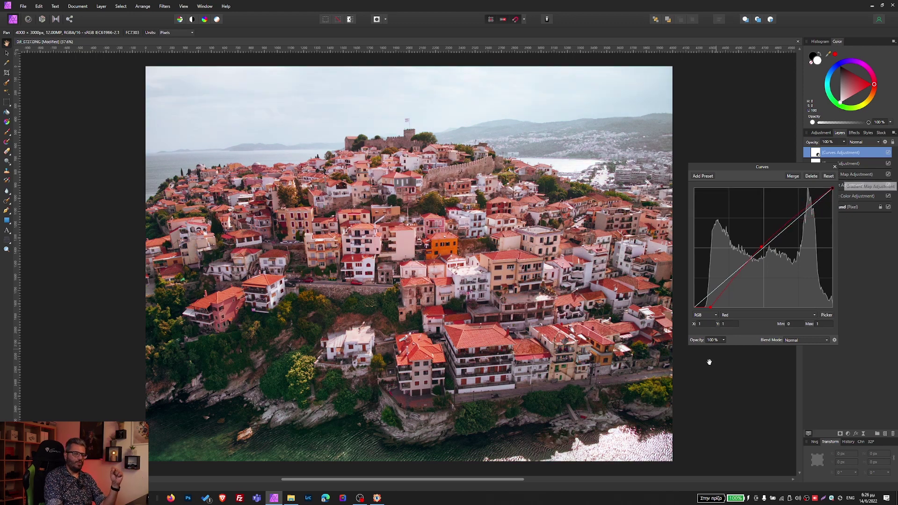
left_click(745, 315)
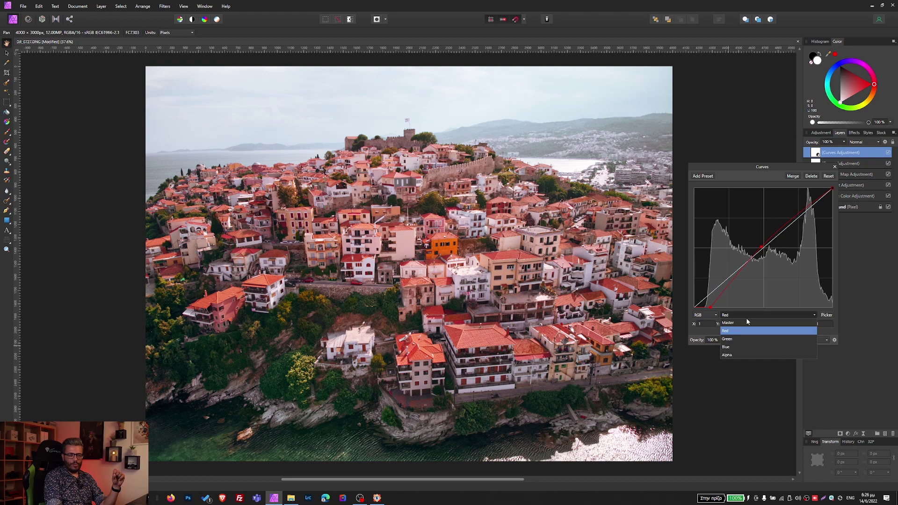
- On the Blue channel, lift the shadows and trial a steep S midpoint, then delete it
left_click(740, 348)
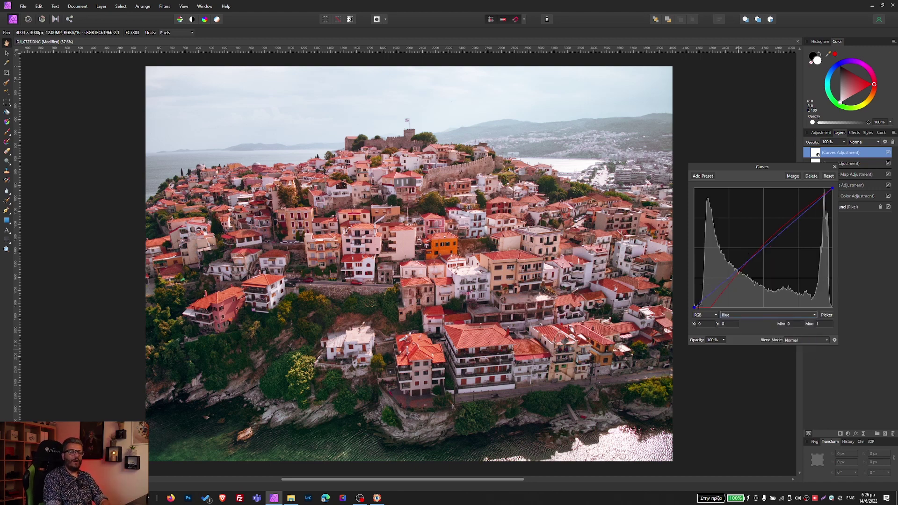
mouse_move(695, 307)
left_mouse_down()
mouse_move(710, 270)
mouse_move(688, 311)
mouse_move(710, 307)
left_mouse_up()
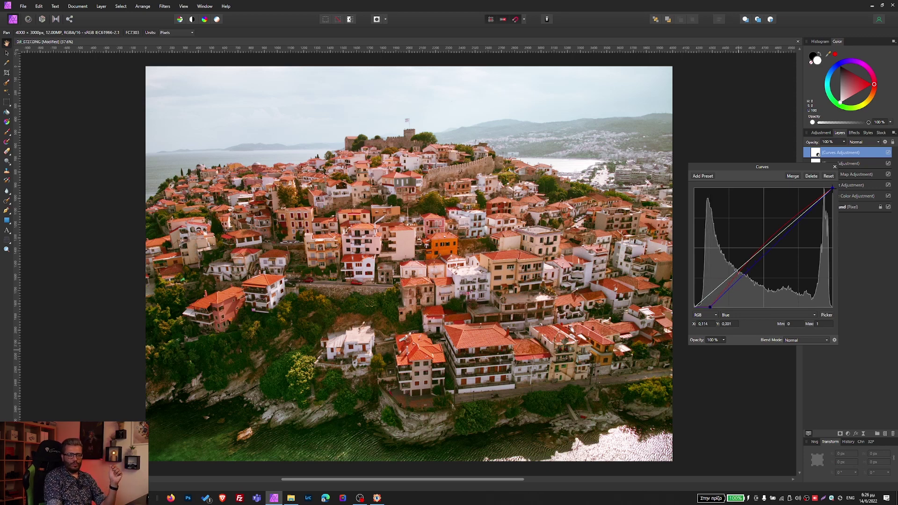
left_click_drag(833, 190, 838, 185)
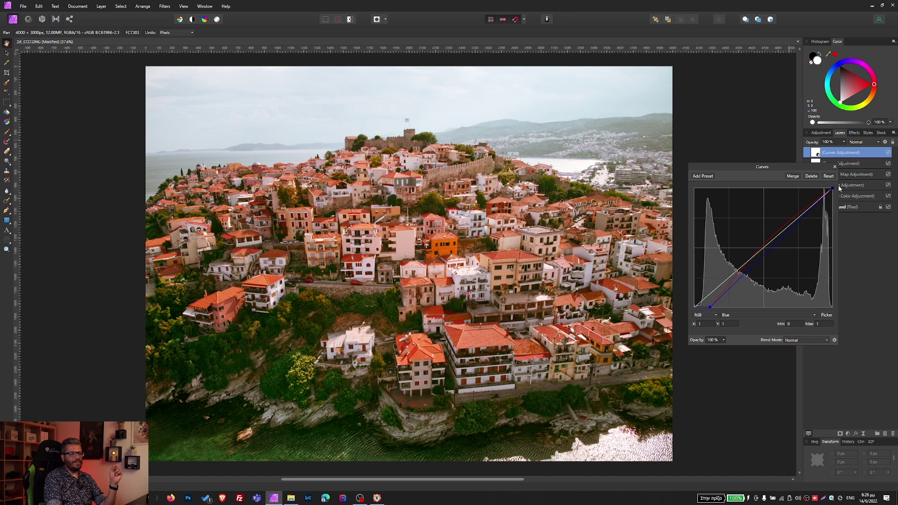
left_click(769, 251)
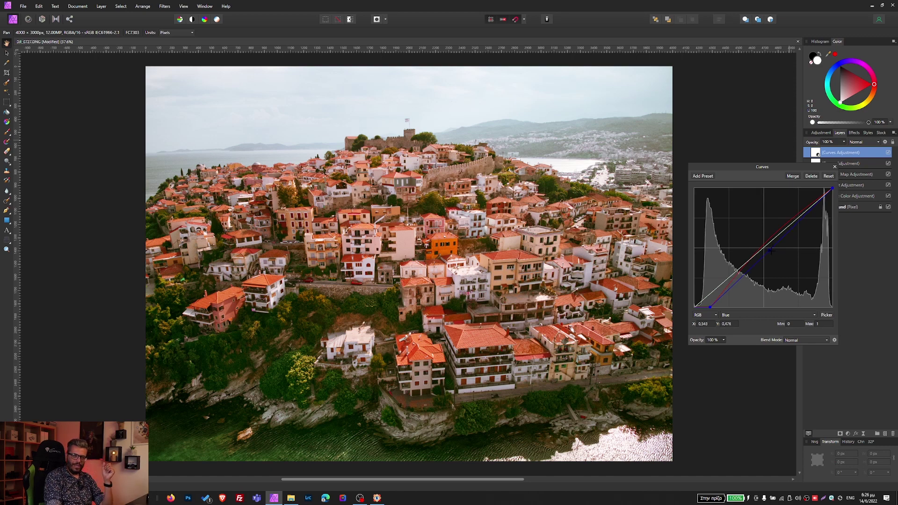
left_click_drag(769, 249, 770, 250)
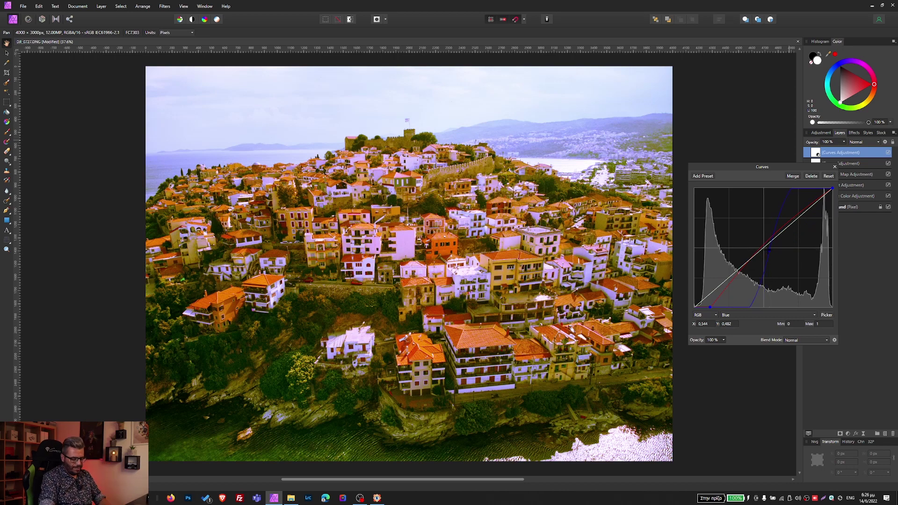
key("Delete")
- Add a new Blue midpoint, slightly lower the blue highlights and midtones, and close Curves
left_click(765, 249)
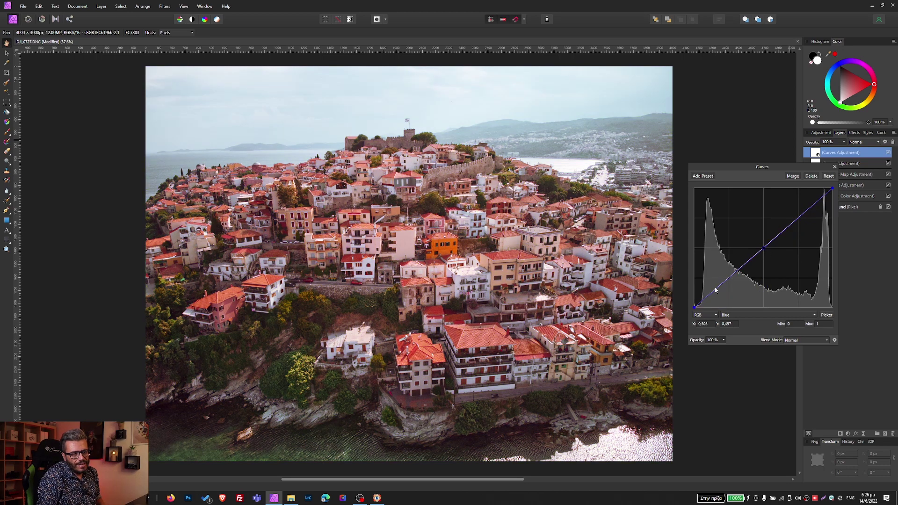
left_click_drag(695, 308, 703, 309)
left_click_drag(832, 188, 832, 193)
mouse_move(763, 249)
left_mouse_down()
mouse_move(773, 265)
mouse_move(760, 257)
mouse_move(765, 251)
left_mouse_up()
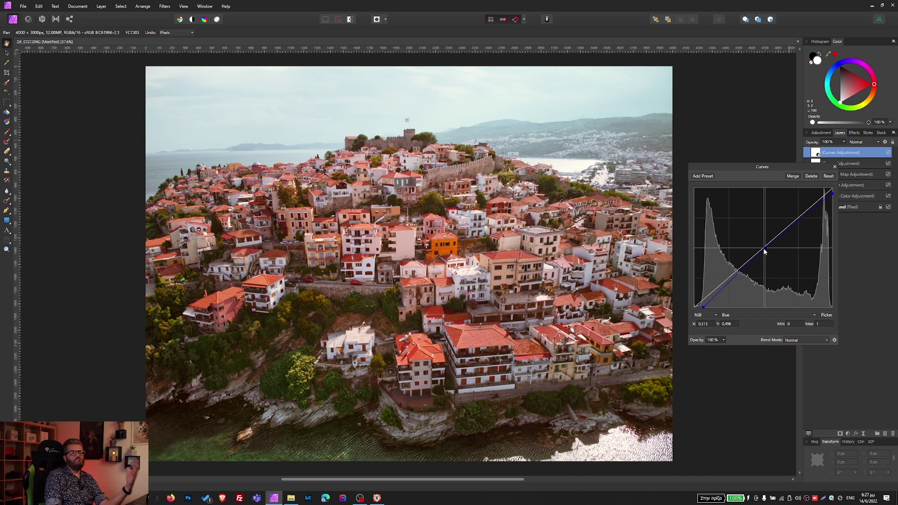
left_click_drag(765, 252, 754, 240)
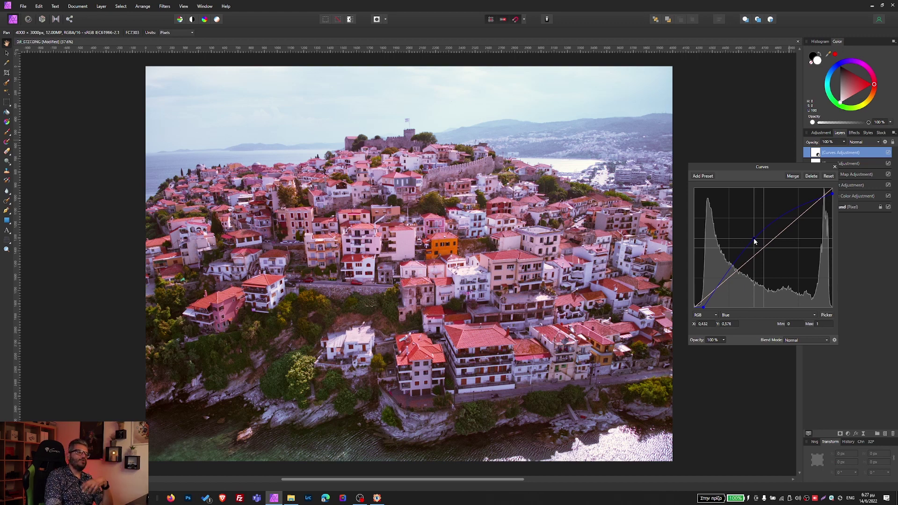
left_click_drag(754, 241, 766, 253)
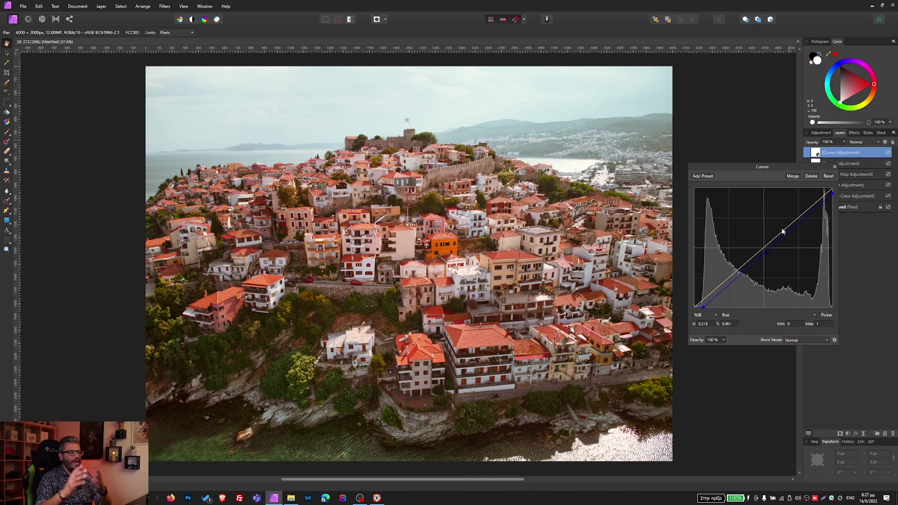
left_click(835, 167)
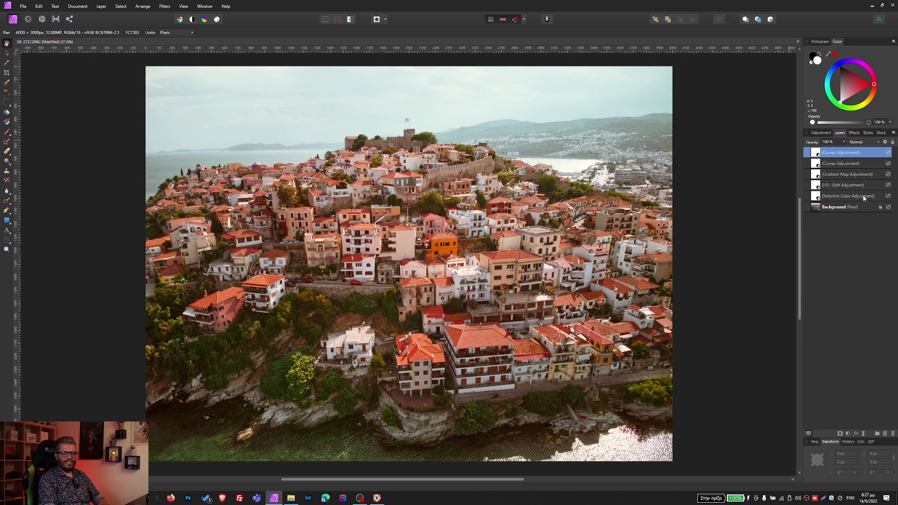
- Toggle all five adjustment layers off and on to compare, then switch to FastStone Image Viewer
left_click(864, 198, "shift")
left_click(889, 197)
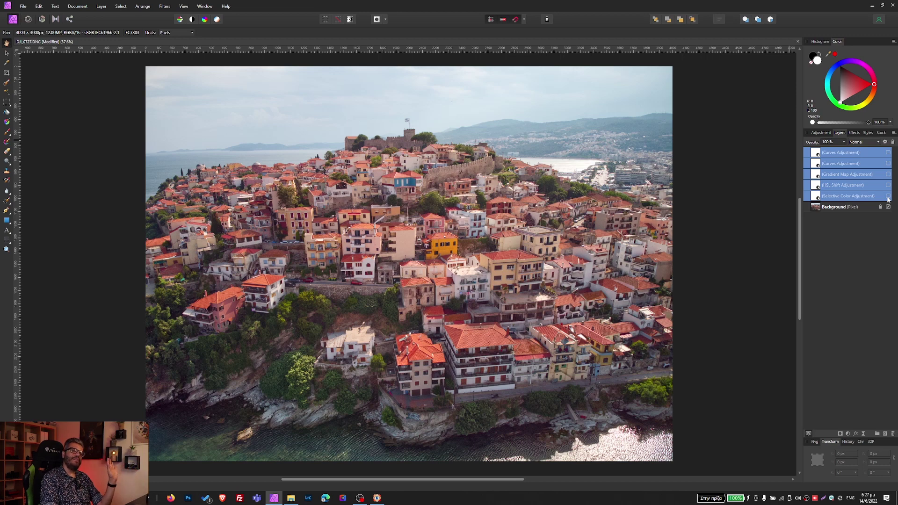
left_click(888, 196)
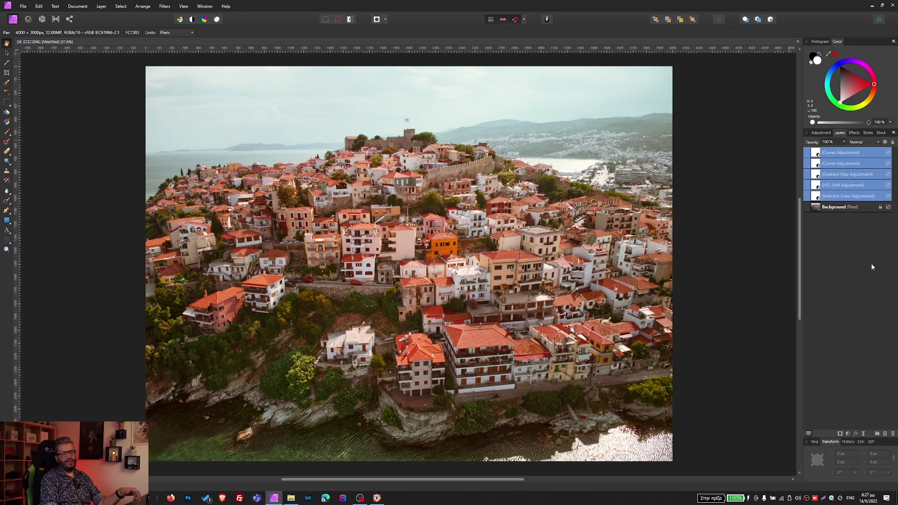
left_click(381, 498)
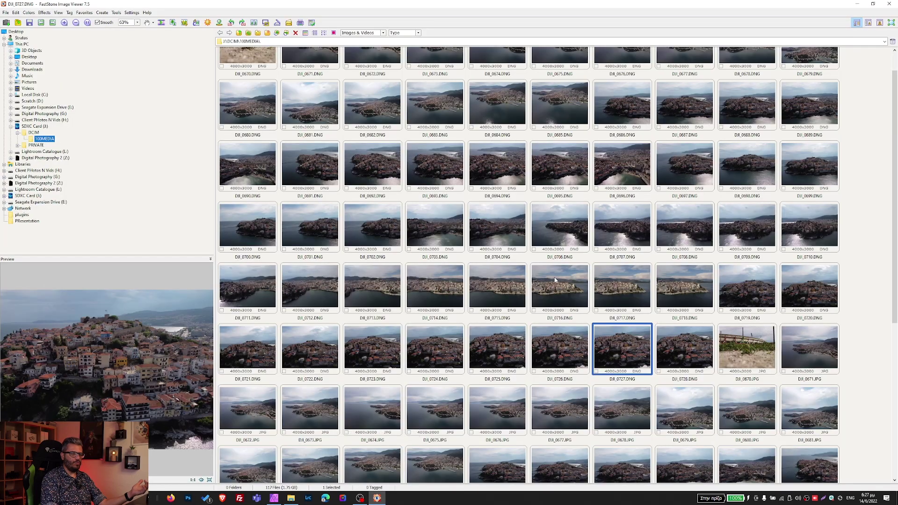
- Compare against the unedited DJI_0727.DNG full-screen, then bring back the warm five-adjustment edit in Affinity Photo
double_click(634, 364)
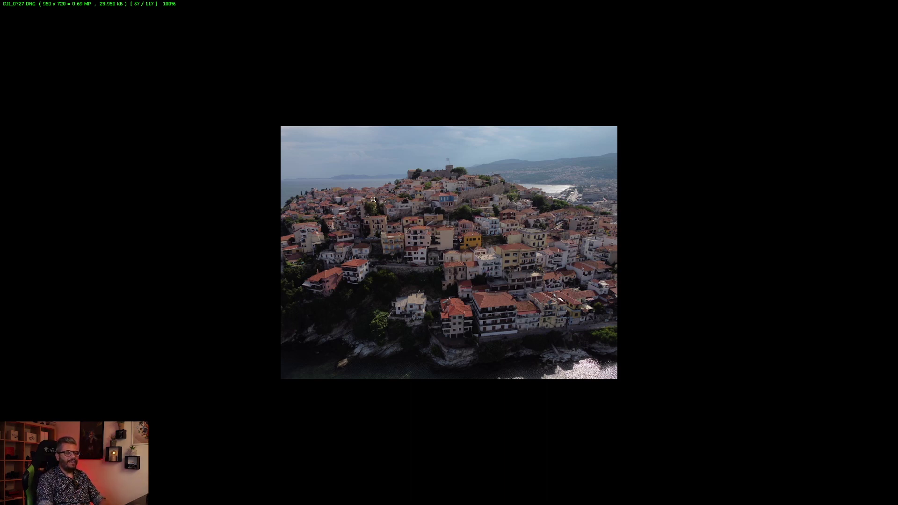
key("alt+Tab")
left_click(372, 251)
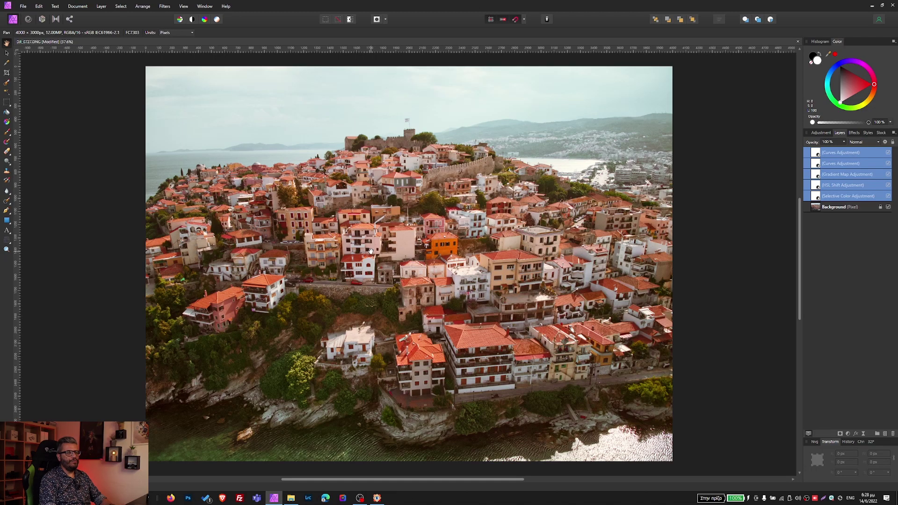